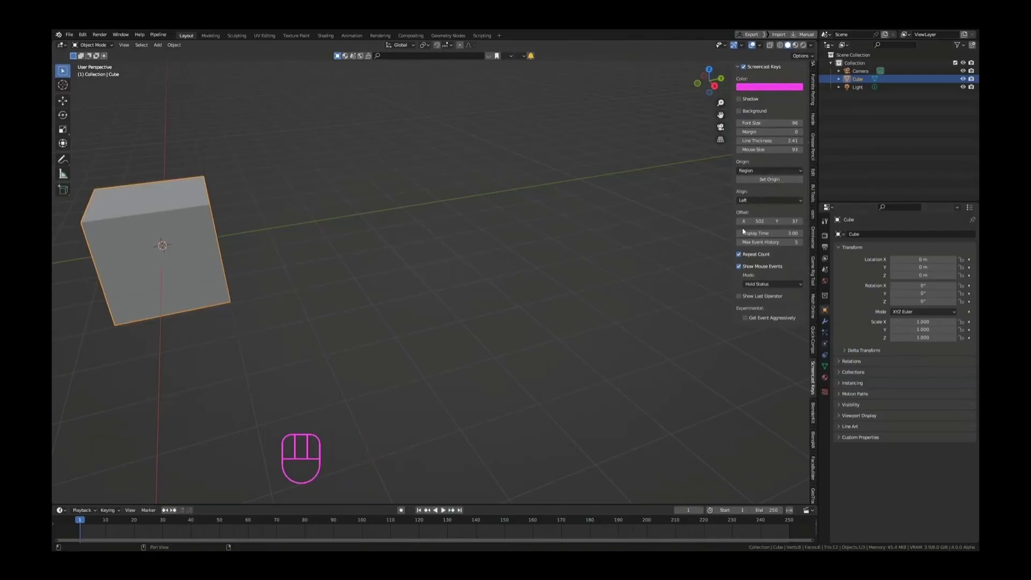
# - Set the Screencast Keys overlay's X offset to 36 and switch the 3D viewport to rendered shading
pyautogui.moveTo(754, 220); pyautogui.dragTo(505, 221)
pyautogui.keyDown('shift'); pyautogui.moveTo(236, 275); pyautogui.dragTo(386, 273, button='middle'); pyautogui.keyUp('shift')
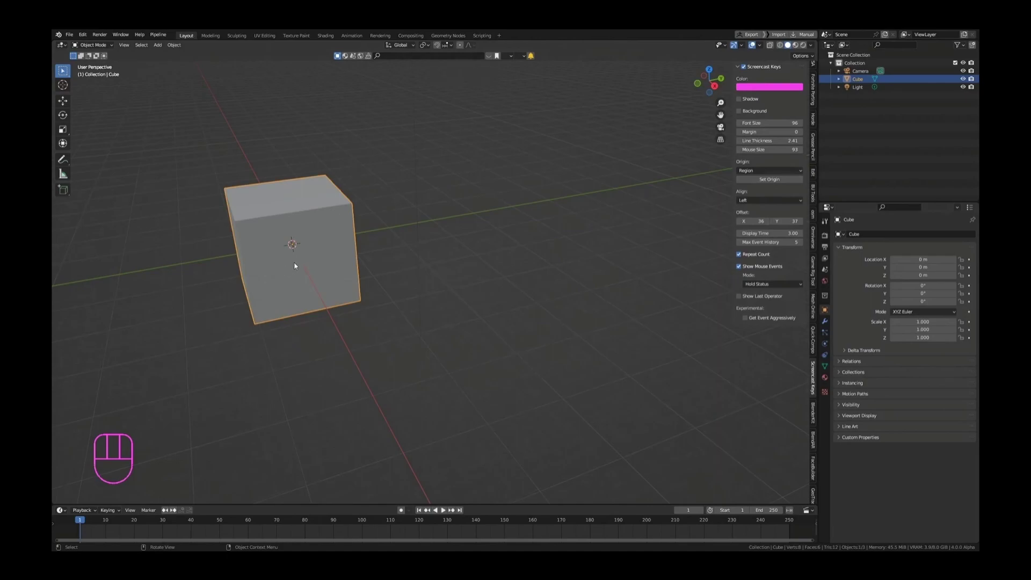
pyautogui.keyDown('shift'); pyautogui.moveTo(279, 250); pyautogui.dragTo(323, 223, button='middle'); pyautogui.keyUp('shift')
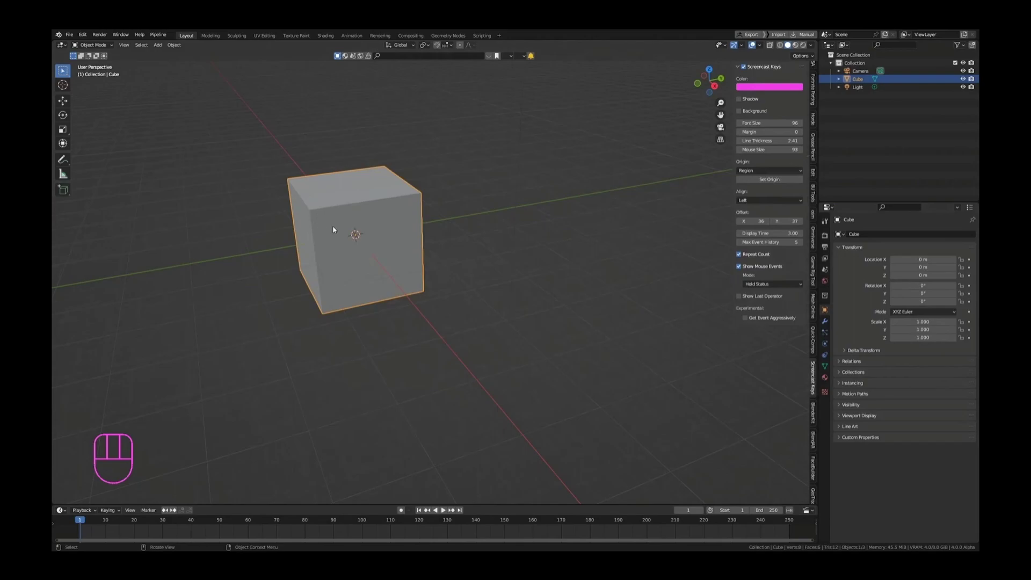
pyautogui.keyDown('shift'); pyautogui.moveTo(332, 229); pyautogui.dragTo(337, 215, button='middle'); pyautogui.keyUp('shift')
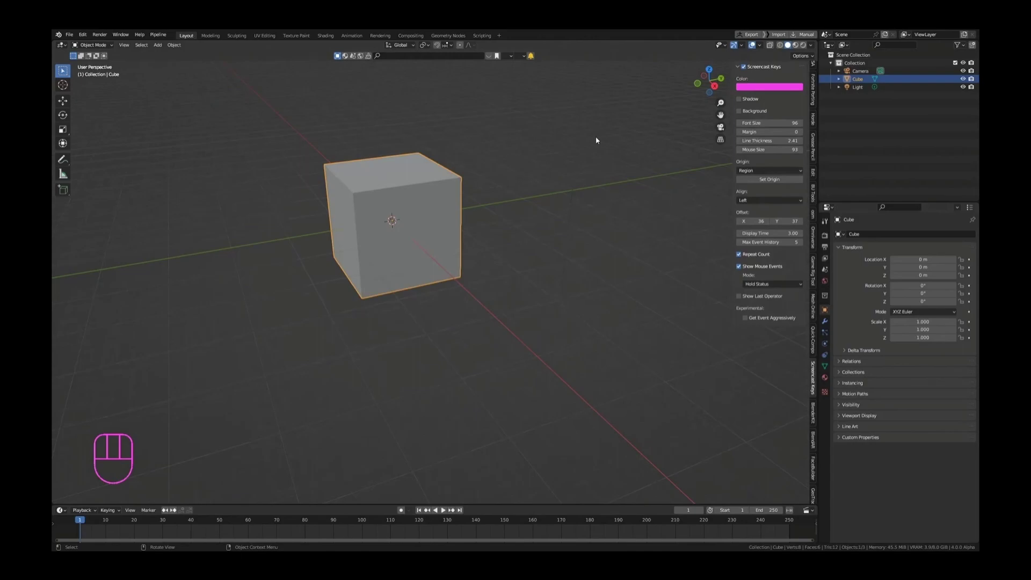
pyautogui.click(803, 46)
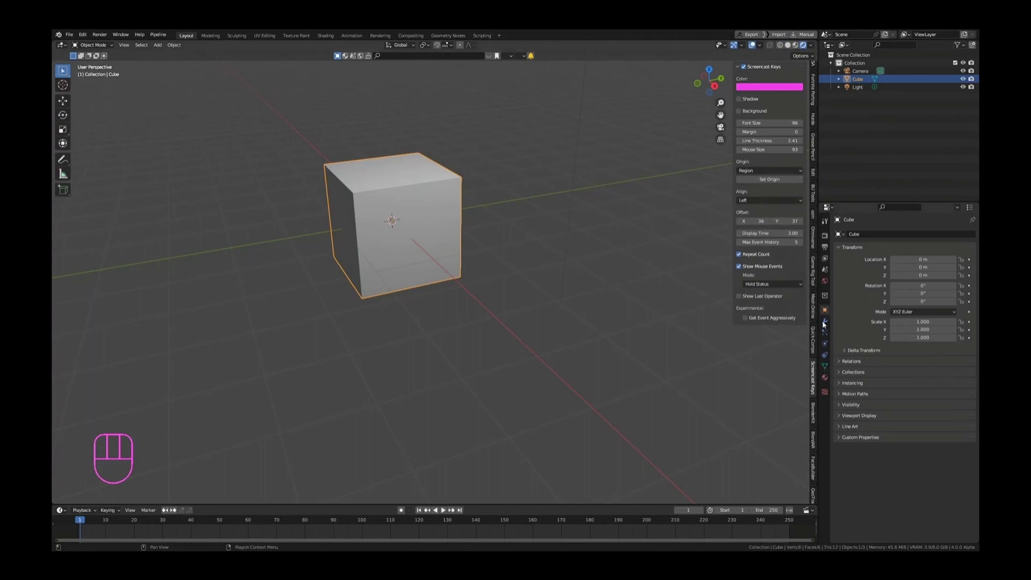
pyautogui.keyDown('shift'); pyautogui.moveTo(447, 218); pyautogui.dragTo(447, 249, button='middle'); pyautogui.keyUp('shift')
pyautogui.hotkey('shift', 'a')
pyautogui.moveTo(444, 206)
pyautogui.moveTo(429, 304)
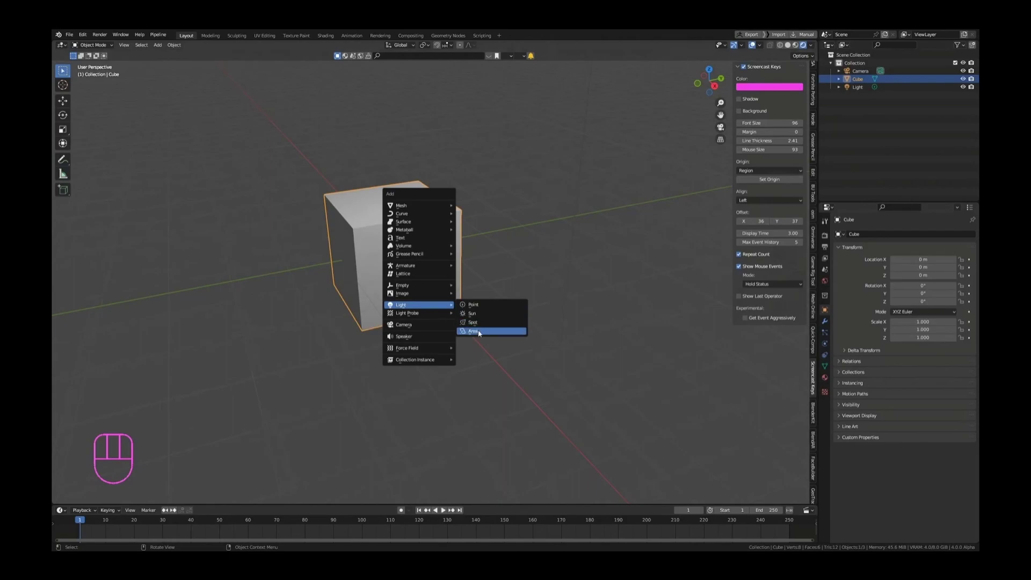
# - Show the render properties and split the 3D viewport vertically, making the new, wider area a Shader Editor
pyautogui.click(825, 235)
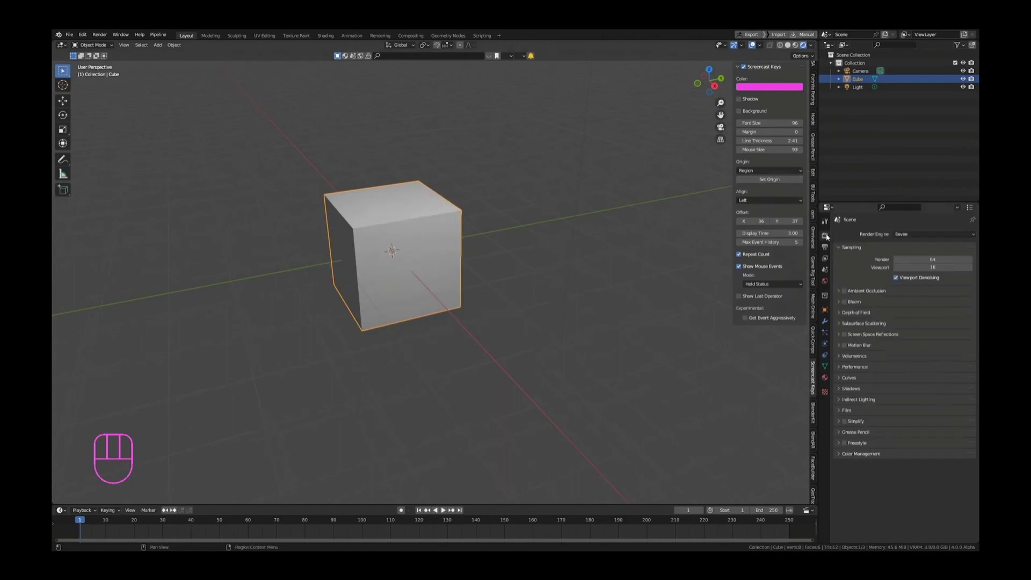
pyautogui.scroll(3, 373, 256)
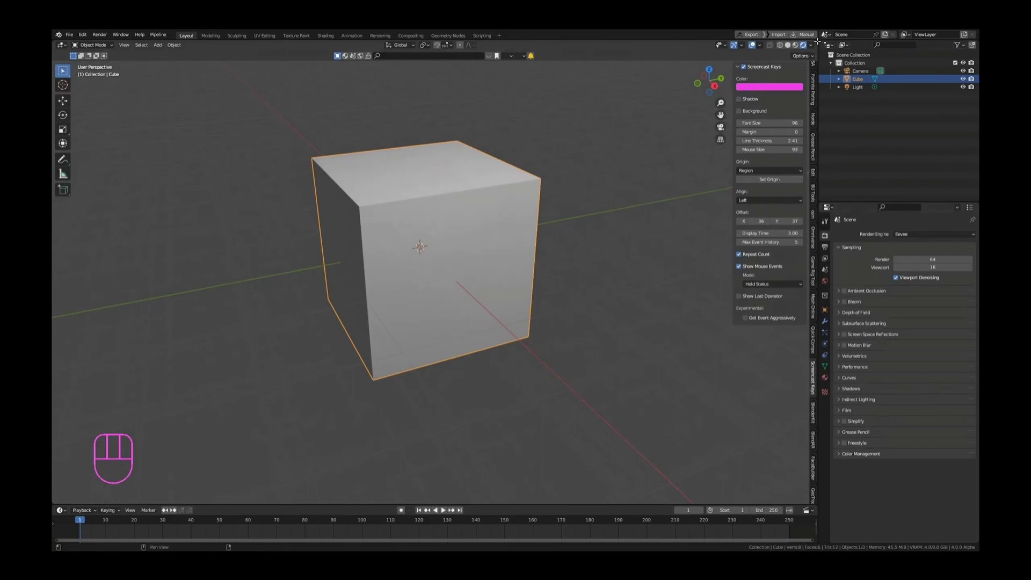
pyautogui.moveTo(817, 40); pyautogui.dragTo(463, 46)
pyautogui.click(472, 45)
pyautogui.click(503, 116)
pyautogui.moveTo(525, 254); pyautogui.dragTo(527, 161, button='middle')
pyautogui.scroll(3, 547, 201)
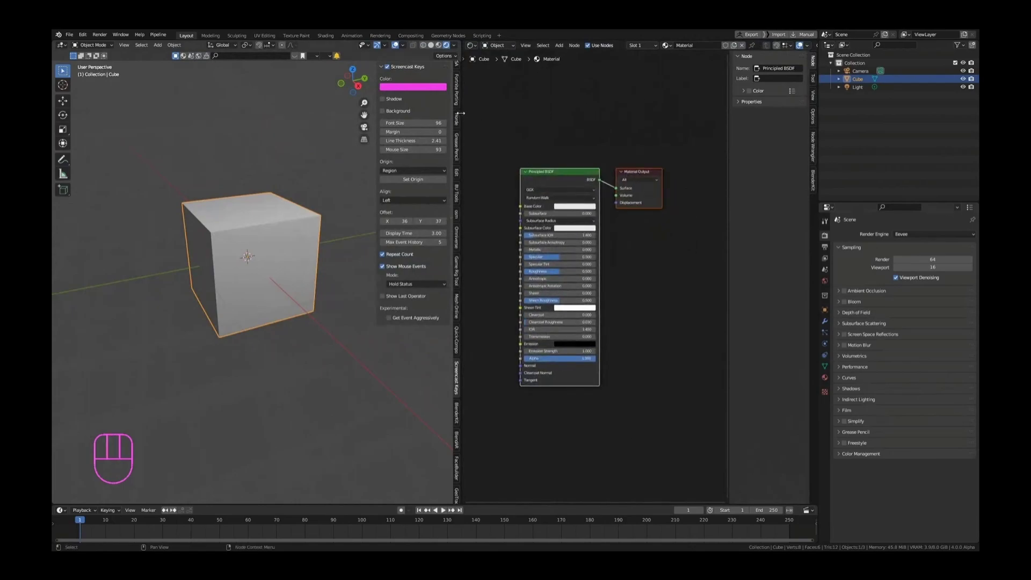
pyautogui.moveTo(459, 116); pyautogui.dragTo(391, 115)
pyautogui.keyDown('shift'); pyautogui.moveTo(247, 225); pyautogui.dragTo(195, 244, button='middle'); pyautogui.keyUp('shift')
# - Add an area light to the scene and raise it along the Z axis above the cube
pyautogui.hotkey('shift', 'a')
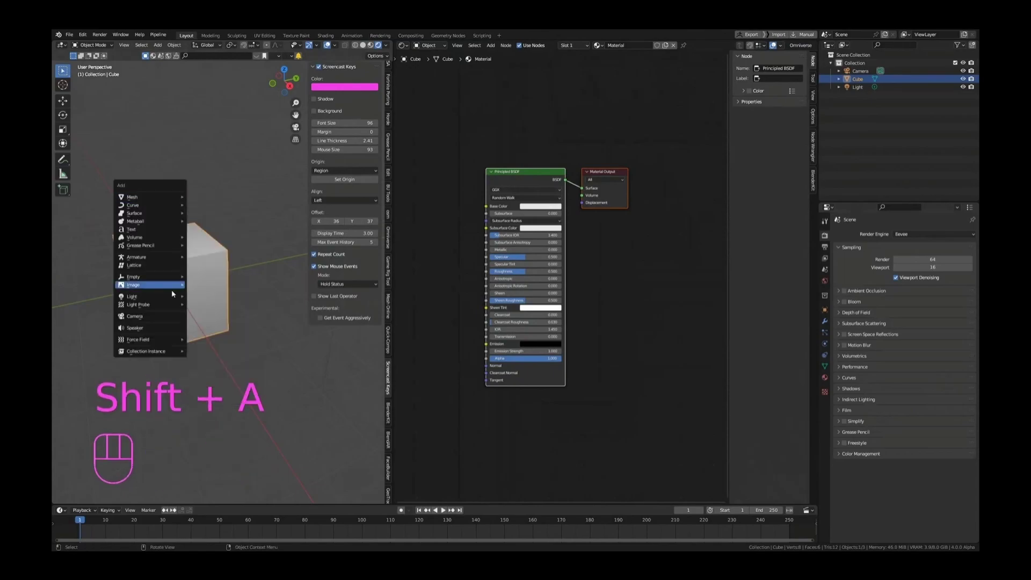
pyautogui.moveTo(164, 301)
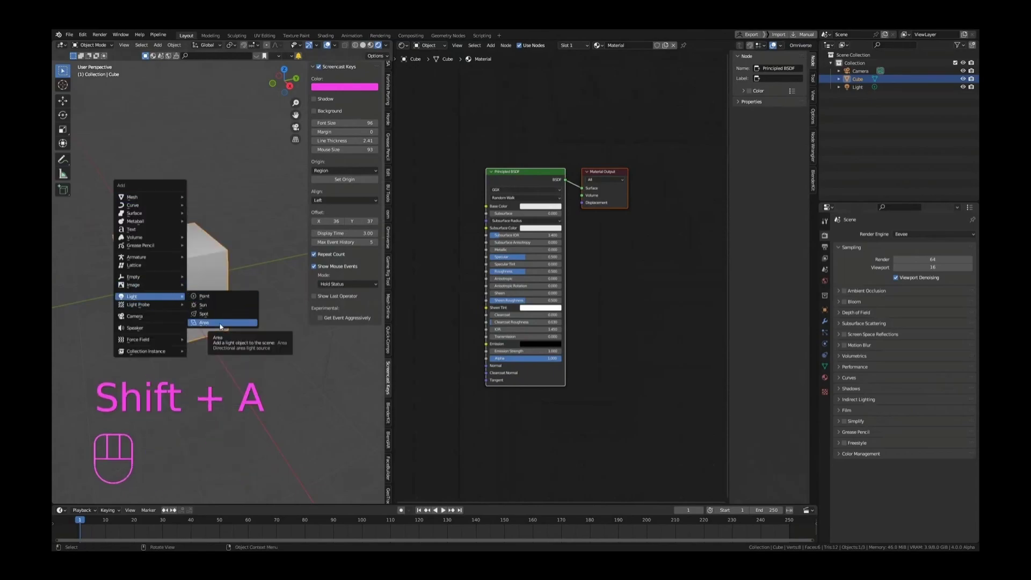
pyautogui.click(215, 317)
pyautogui.scroll(-2, 196, 240)
pyautogui.press('g')
pyautogui.press('z')
pyautogui.click(173, 172)
pyautogui.scroll(3, 172, 170)
pyautogui.click(172, 171)
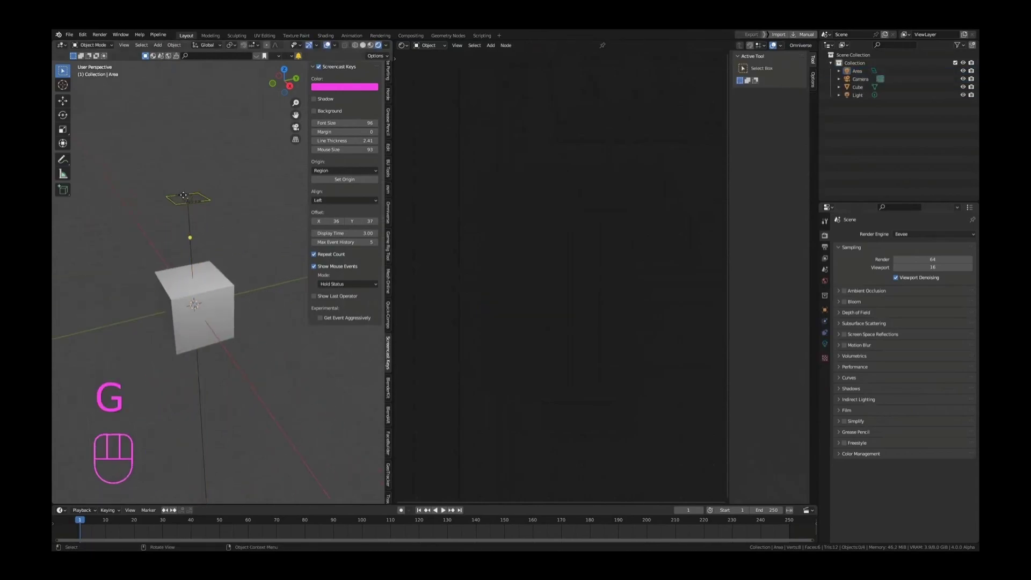
pyautogui.click(188, 197)
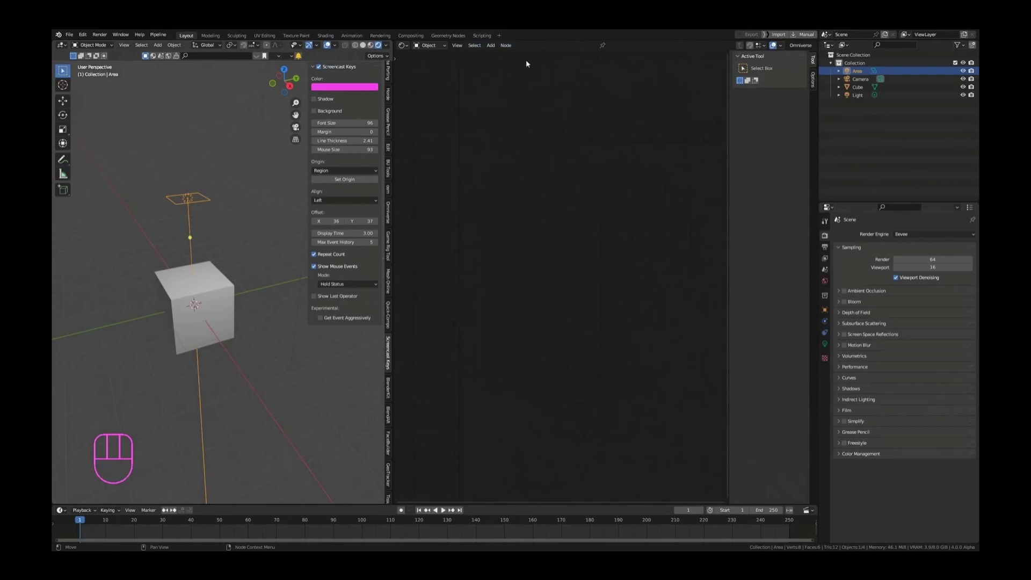
# - Set the render engine to Cycles and its device to GPU Compute
pyautogui.rightClick(498, 48)
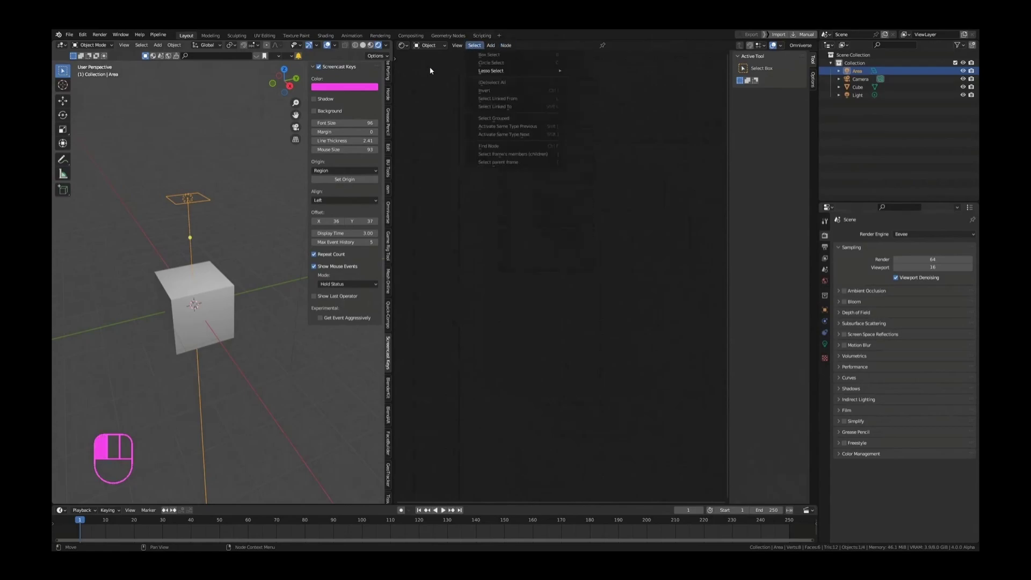
pyautogui.scroll(1, 150, 221)
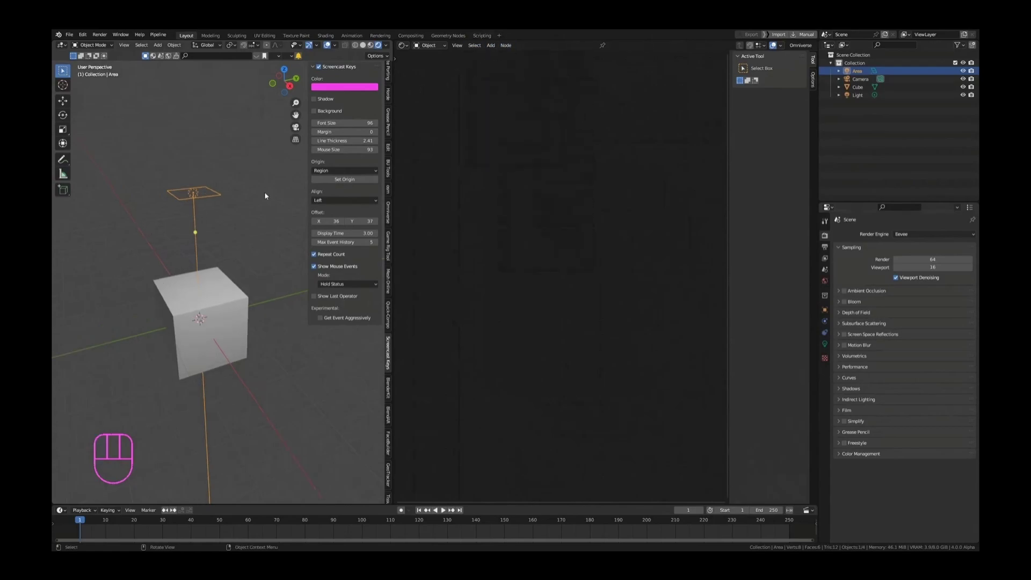
pyautogui.click(928, 234)
pyautogui.click(910, 264)
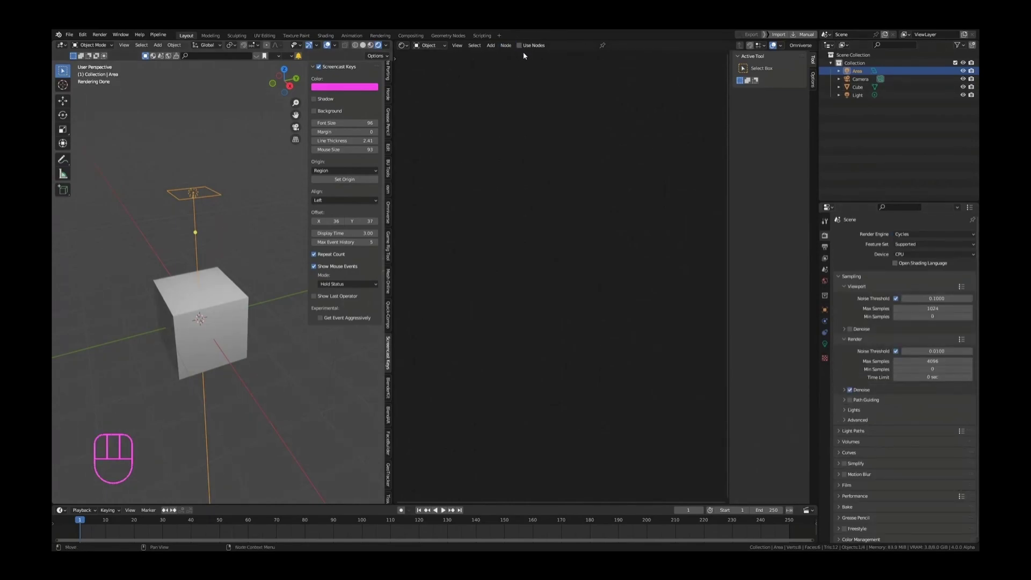
pyautogui.click(907, 256)
pyautogui.click(903, 272)
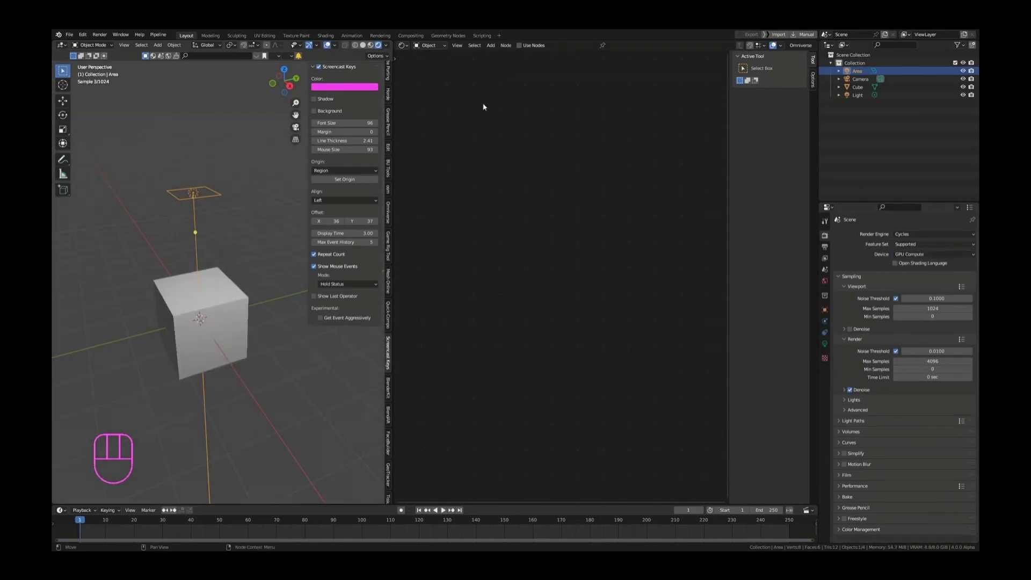
# - Delete the scene's original Light object, leaving the area light as the only lamp
pyautogui.moveTo(154, 200); pyautogui.dragTo(215, 268, button='middle')
pyautogui.click(859, 95)
pyautogui.press('Delete')
# - Raise the area light's power to about 369.4 W and move the light off to the side of the cube
pyautogui.click(246, 142)
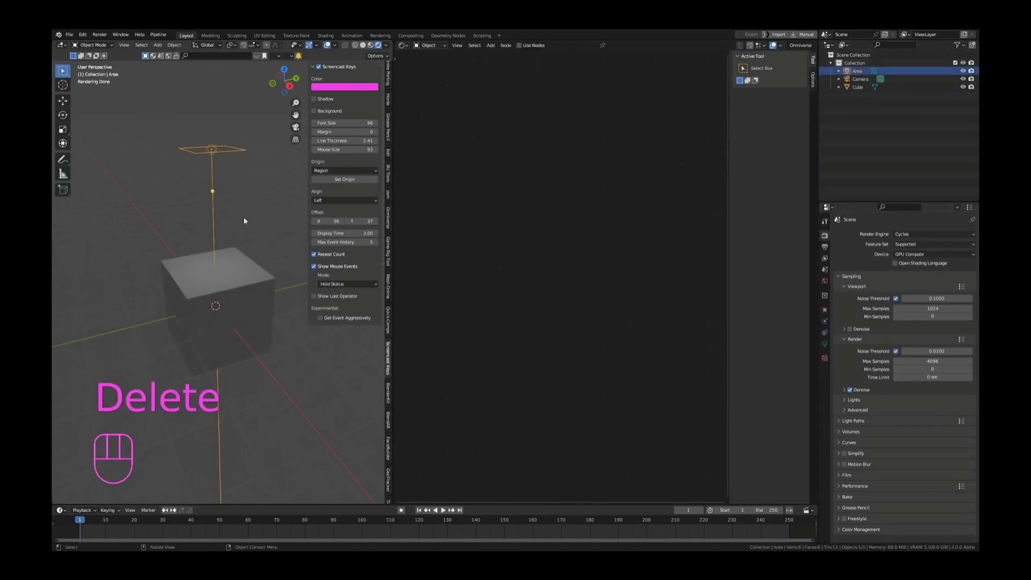
pyautogui.click(825, 344)
pyautogui.moveTo(912, 289); pyautogui.dragTo(961, 289)
pyautogui.press('g')
pyautogui.middleClick(236, 299)
pyautogui.click(268, 281)
pyautogui.press('g')
pyautogui.middleClick(274, 282)
pyautogui.click(273, 306)
# - Reposition and rotate the area light so that it shines diagonally down onto the cube
pyautogui.keyDown('shift'); pyautogui.moveTo(271, 313); pyautogui.dragTo(159, 277, button='middle'); pyautogui.keyUp('shift')
pyautogui.press('g')
pyautogui.press('r')
pyautogui.click(171, 264)
pyautogui.scroll(3, 172, 263)
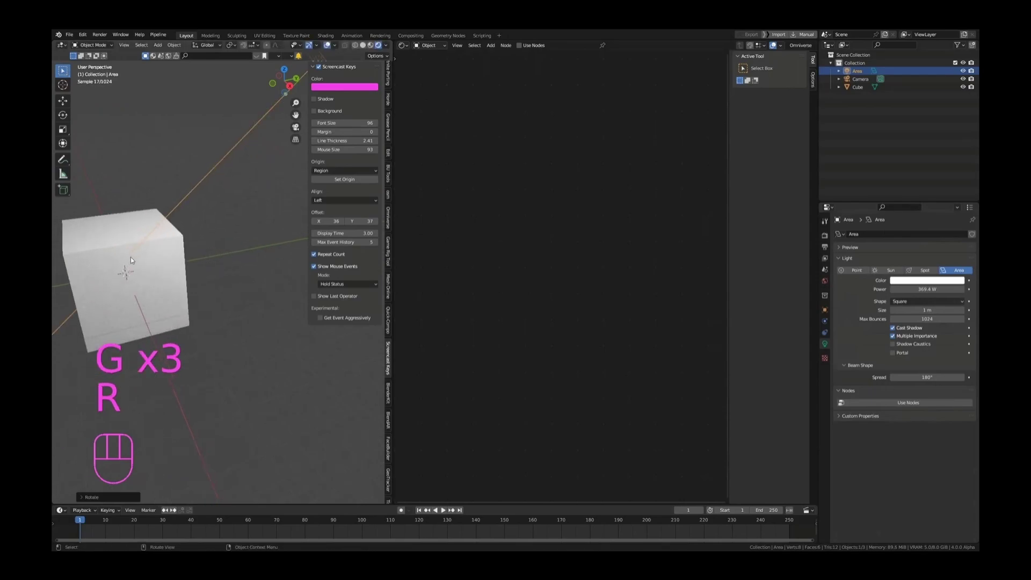
pyautogui.press('g')
pyautogui.click(180, 250)
pyautogui.moveTo(180, 249); pyautogui.dragTo(222, 224, button='middle')
pyautogui.press('r')
pyautogui.click(218, 289)
# - Enable shader nodes for the area light and place its Emission node closer to the Light Output node
pyautogui.click(520, 46)
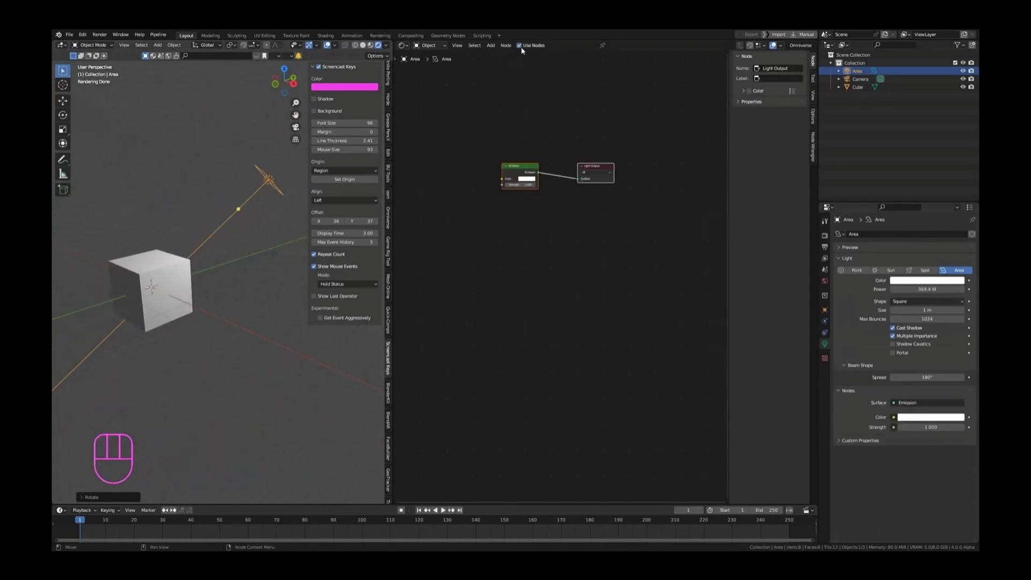
pyautogui.scroll(2, 537, 172)
pyautogui.moveTo(519, 155); pyautogui.dragTo(567, 156)
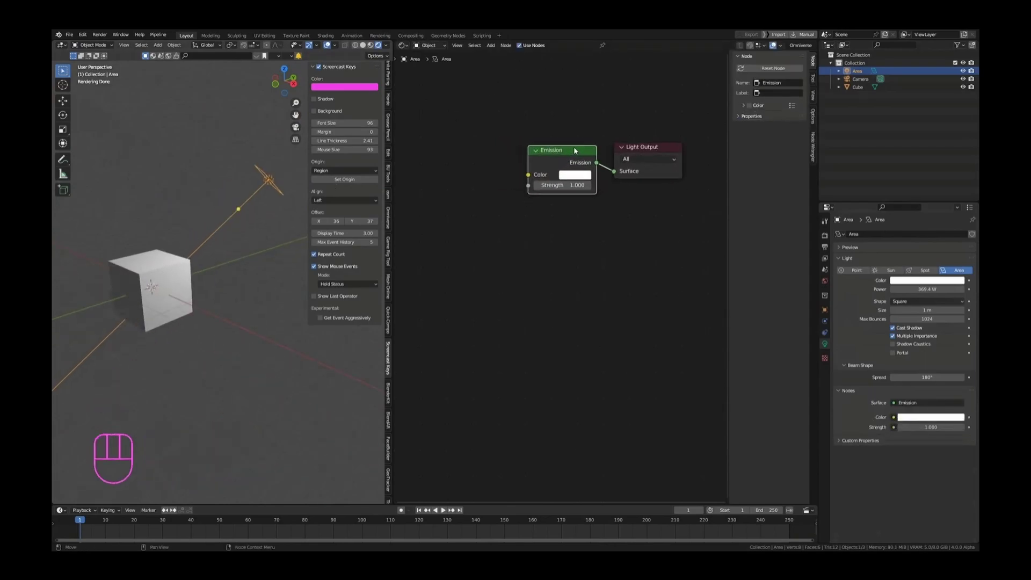
pyautogui.scroll(2, 553, 161)
pyautogui.moveTo(550, 163); pyautogui.dragTo(490, 169, button='middle')
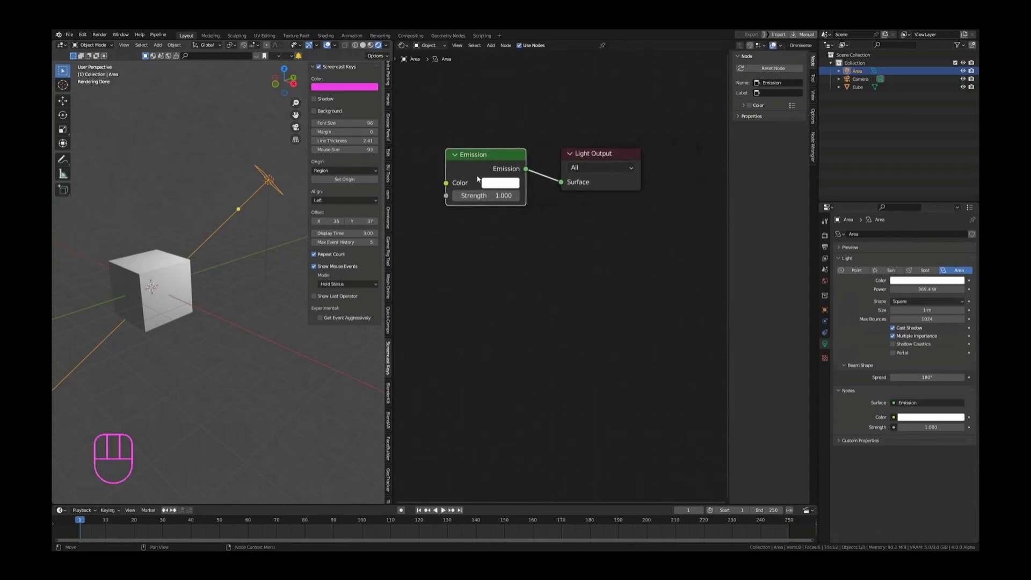
pyautogui.scroll(3, 487, 171)
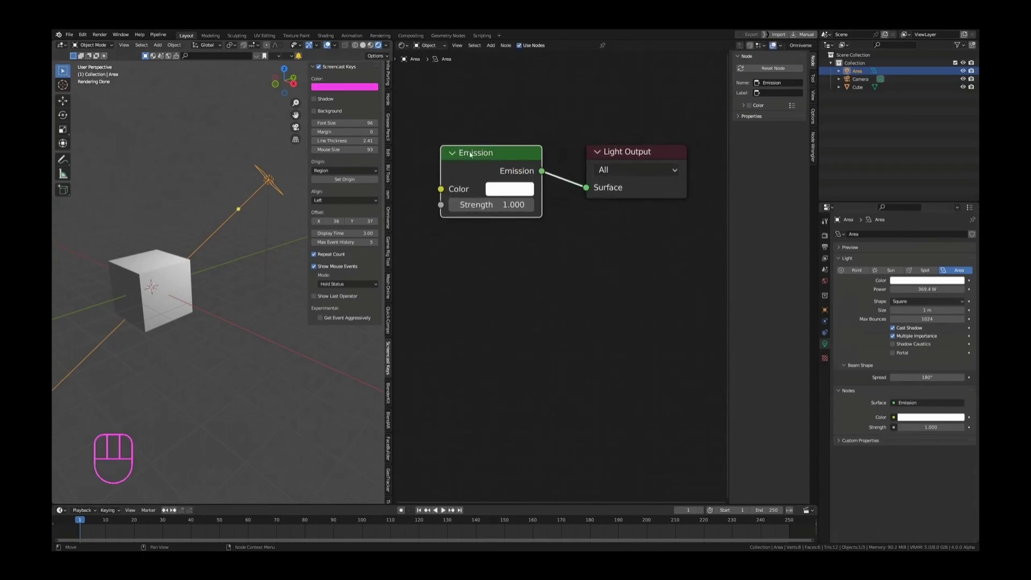
# - Delete the Principled BSDF node from the cube's material
pyautogui.click(176, 282)
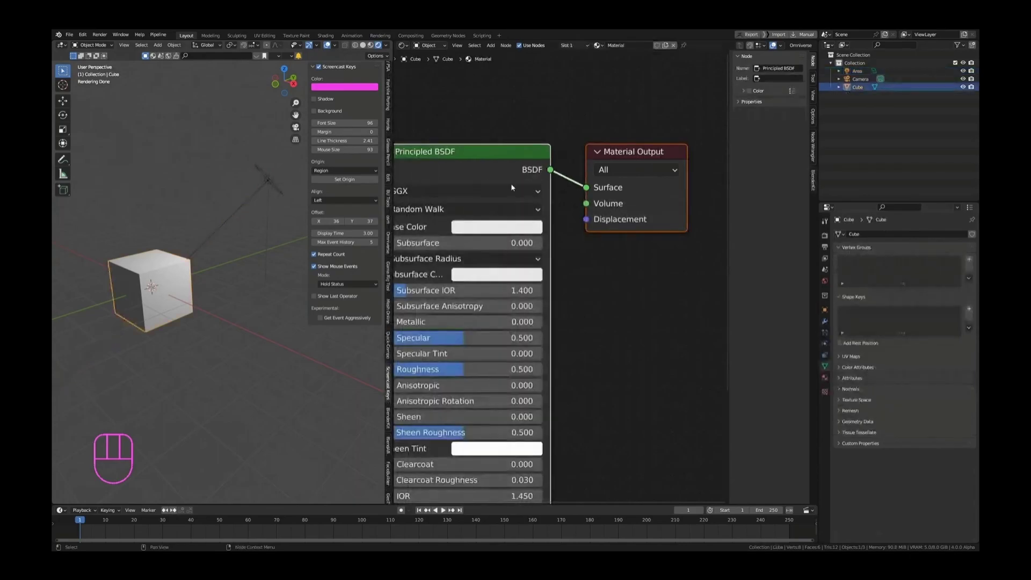
pyautogui.scroll(-5, 496, 158)
pyautogui.click(462, 154)
pyautogui.press('Delete')
# - Add an Emission node with strength 72.6 to the cube's material, connected to the Material Output's Surface input
pyautogui.hotkey('shift', 'a')
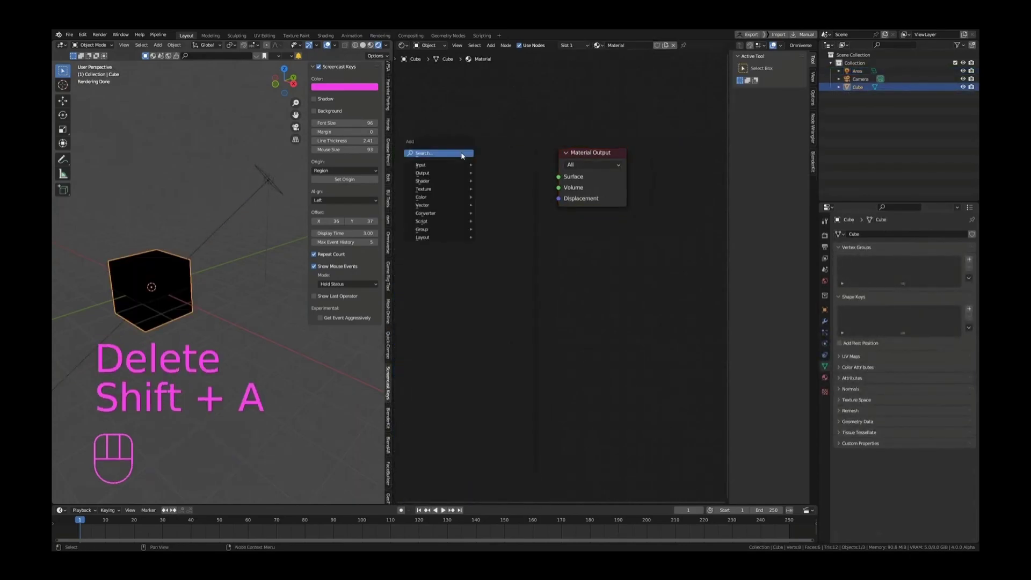
pyautogui.click(461, 154)
pyautogui.write('emi')
pyautogui.press('Return')
pyautogui.click(458, 159)
pyautogui.moveTo(527, 166); pyautogui.dragTo(558, 177)
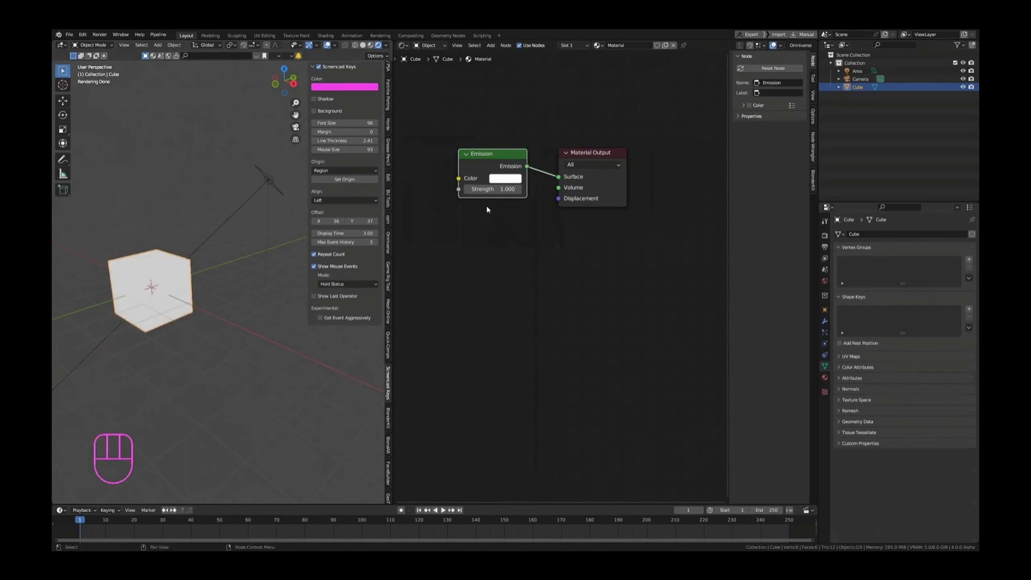
pyautogui.moveTo(491, 189); pyautogui.dragTo(665, 189)
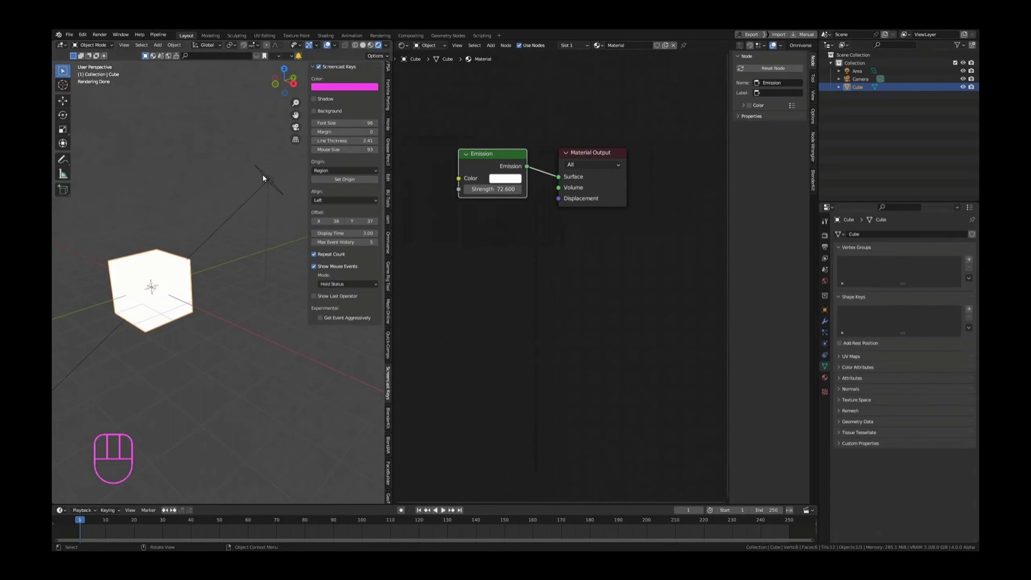
# - Undo the emission changes back to the cube's Principled BSDF material and reselect the area light
pyautogui.hotkey('ctrl', 'z')
pyautogui.hotkey('ctrl', 'z')
pyautogui.hotkey('ctrl', 'z')
pyautogui.hotkey('ctrl', 'z')
pyautogui.hotkey('ctrl', 'z')
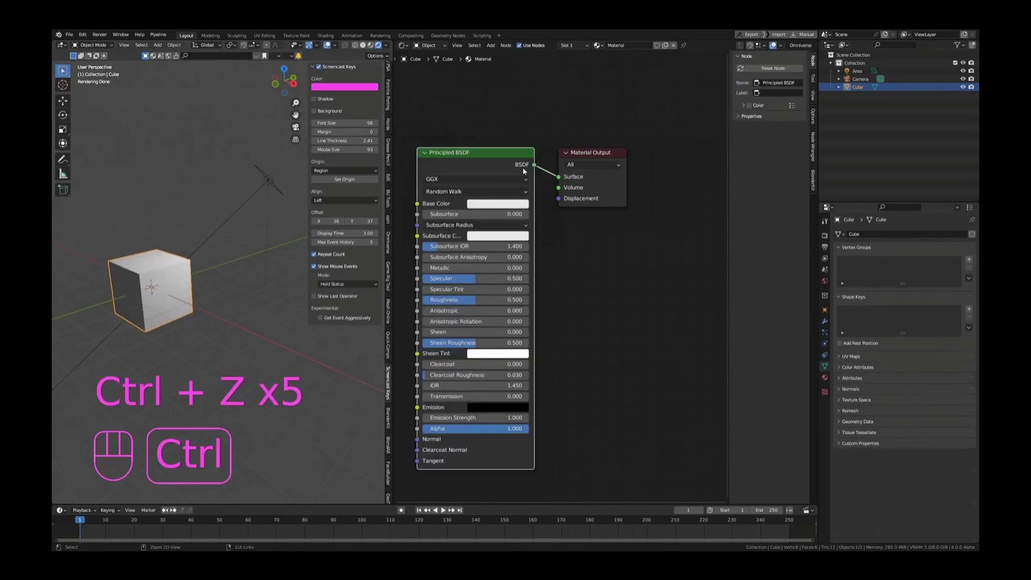
pyautogui.click(265, 182)
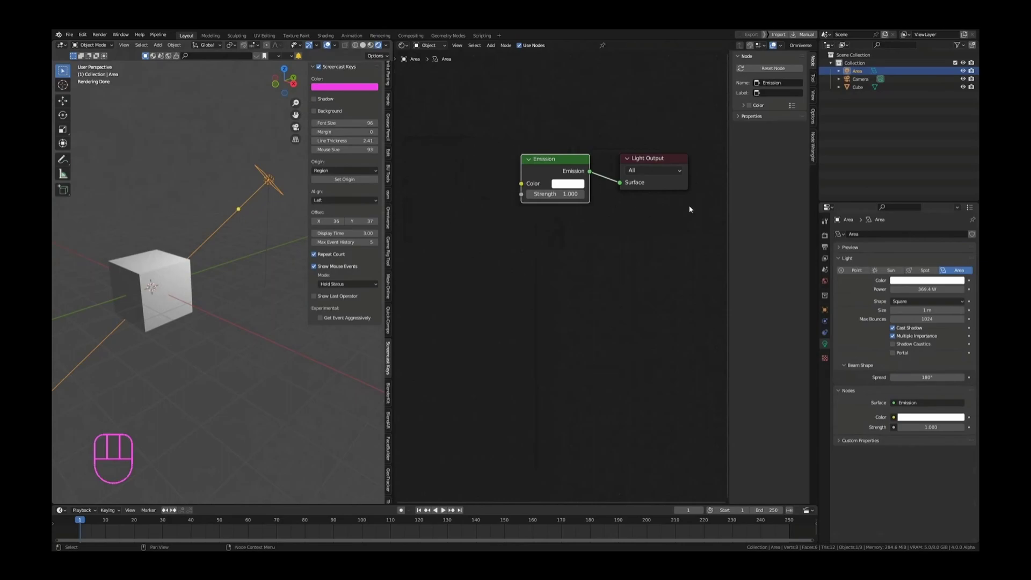
# - Assign an Environment Texture to the World background color, using the image whipple_creek_gazebo_4k.hdr
pyautogui.click(825, 280)
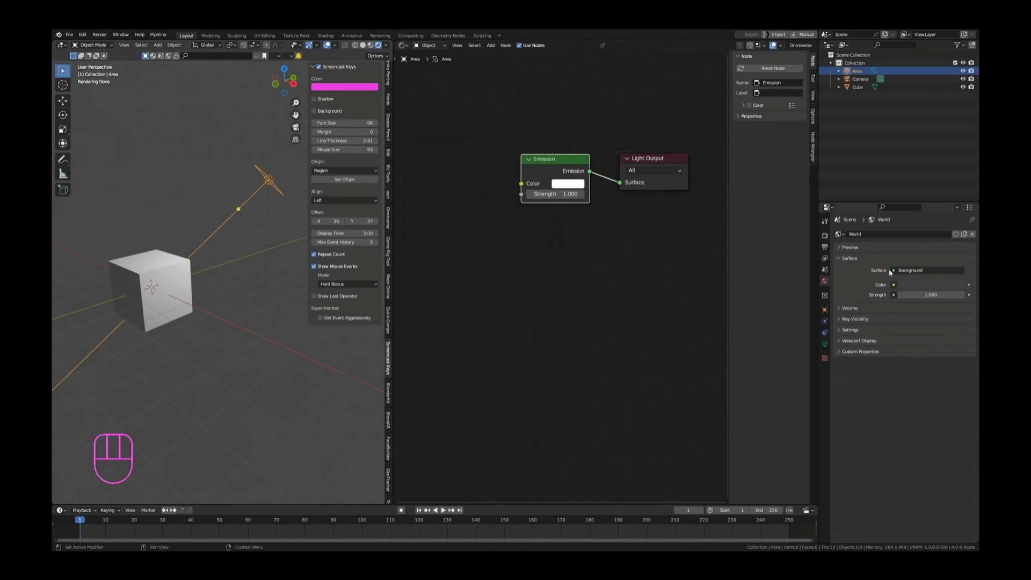
pyautogui.click(894, 284)
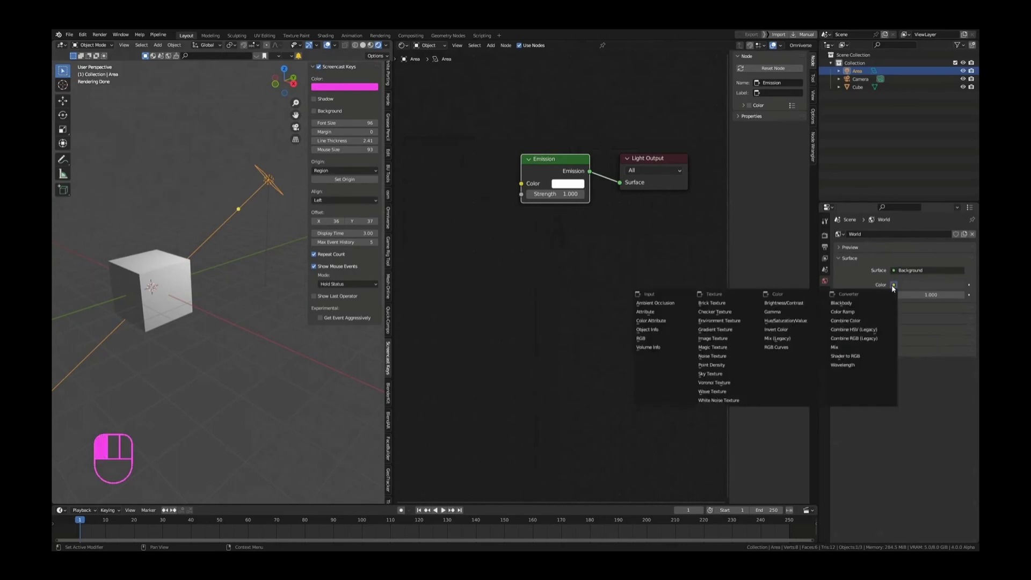
pyautogui.click(714, 322)
pyautogui.click(946, 295)
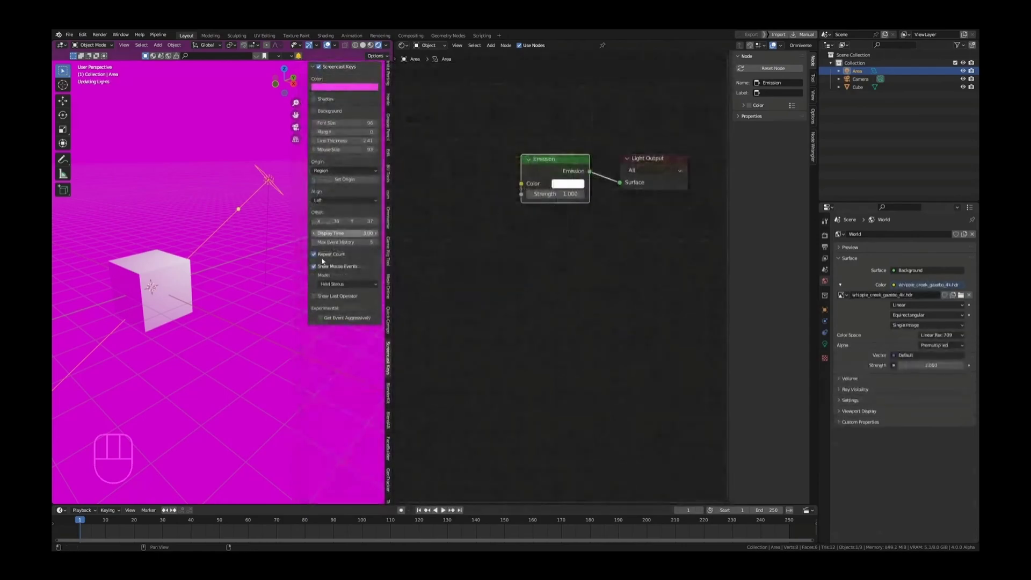
# - Expand the Film render settings and examine the cube against the environment background from another angle
pyautogui.click(825, 237)
pyautogui.click(847, 476)
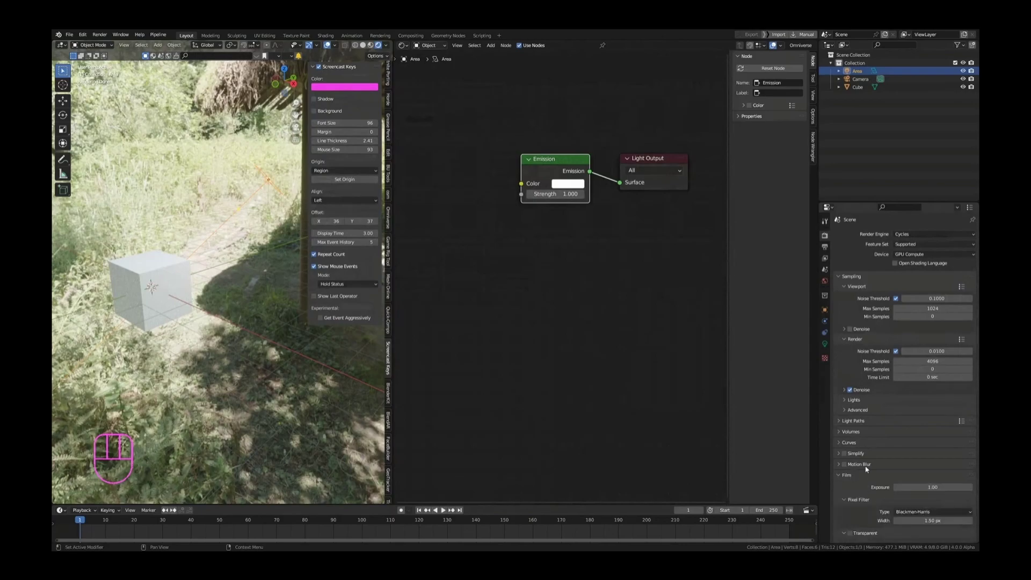
pyautogui.scroll(-4, 220, 253)
pyautogui.scroll(3, 219, 250)
pyautogui.keyDown('shift'); pyautogui.moveTo(205, 361); pyautogui.dragTo(212, 291, button='middle'); pyautogui.keyUp('shift')
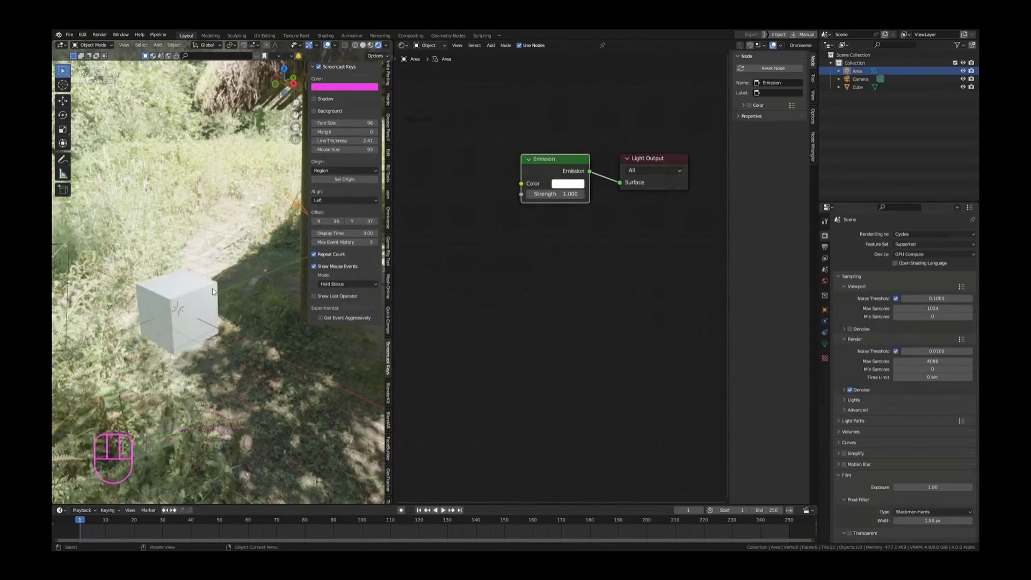
pyautogui.scroll(-2, 178, 183)
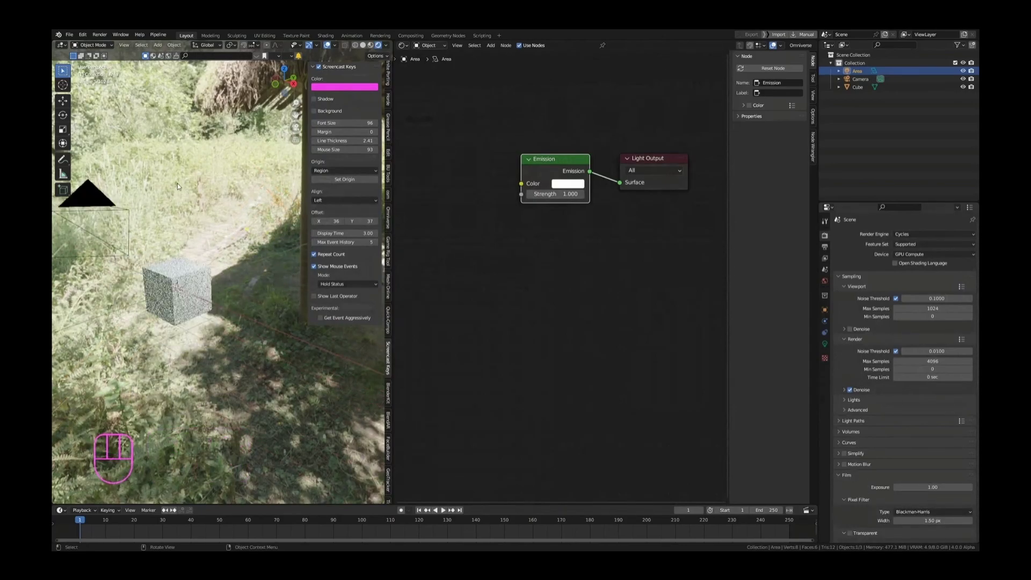
pyautogui.moveTo(202, 249); pyautogui.dragTo(265, 258, button='middle')
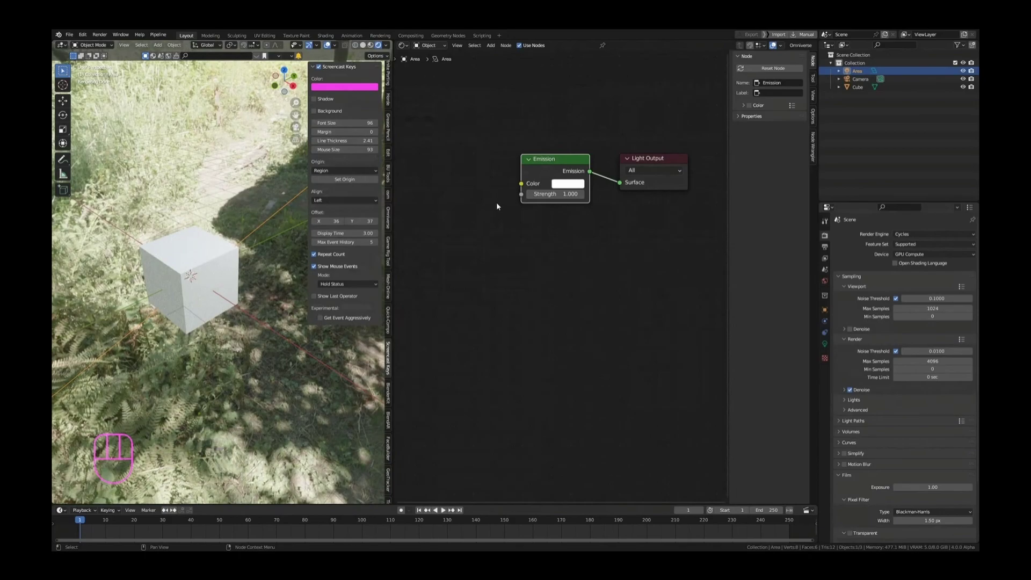
# - Show the World's shader nodes and examine the Transparent option in the Film render settings
pyautogui.click(825, 281)
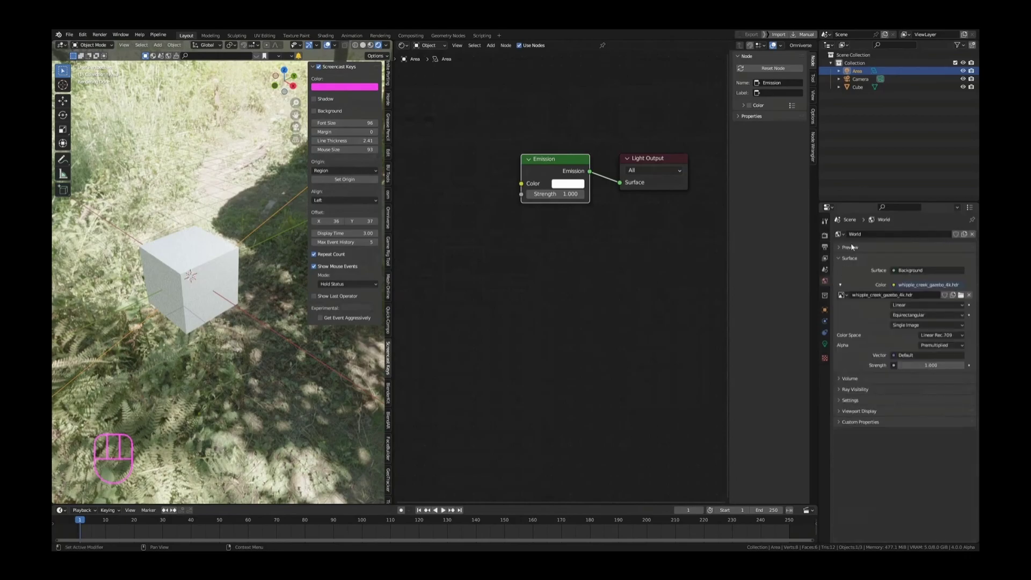
pyautogui.click(429, 46)
pyautogui.click(429, 63)
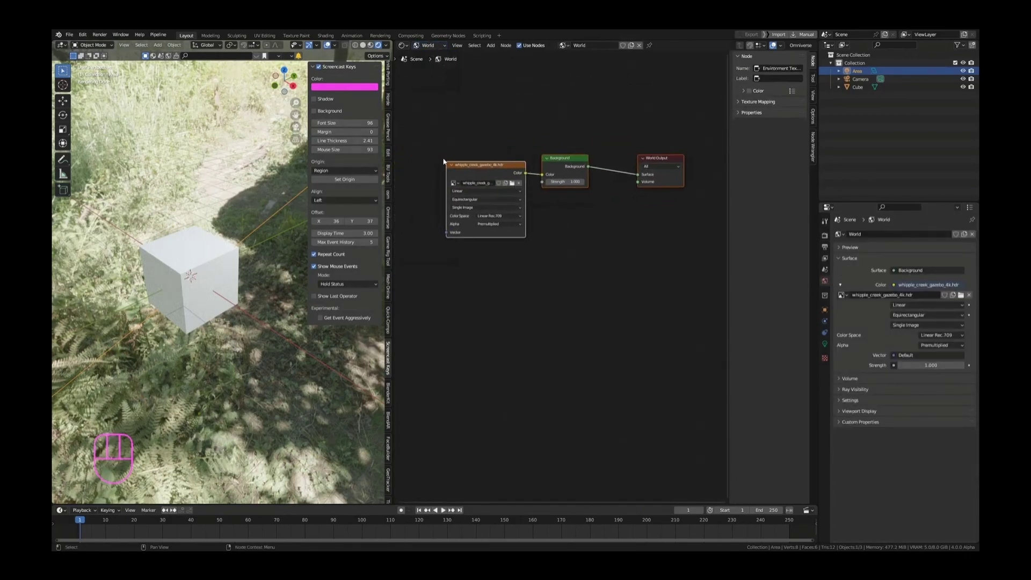
pyautogui.click(824, 235)
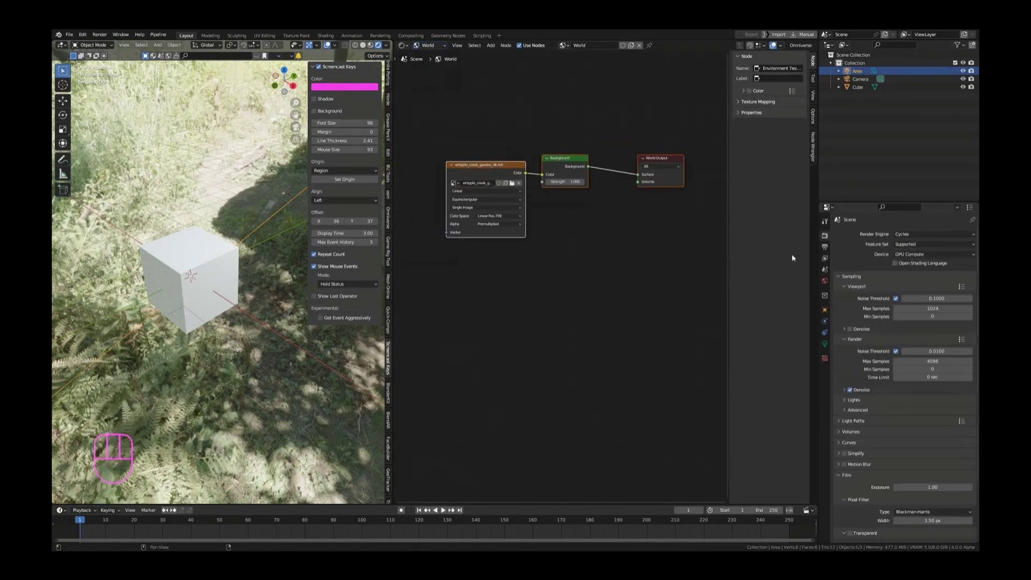
pyautogui.scroll(-3, 858, 358)
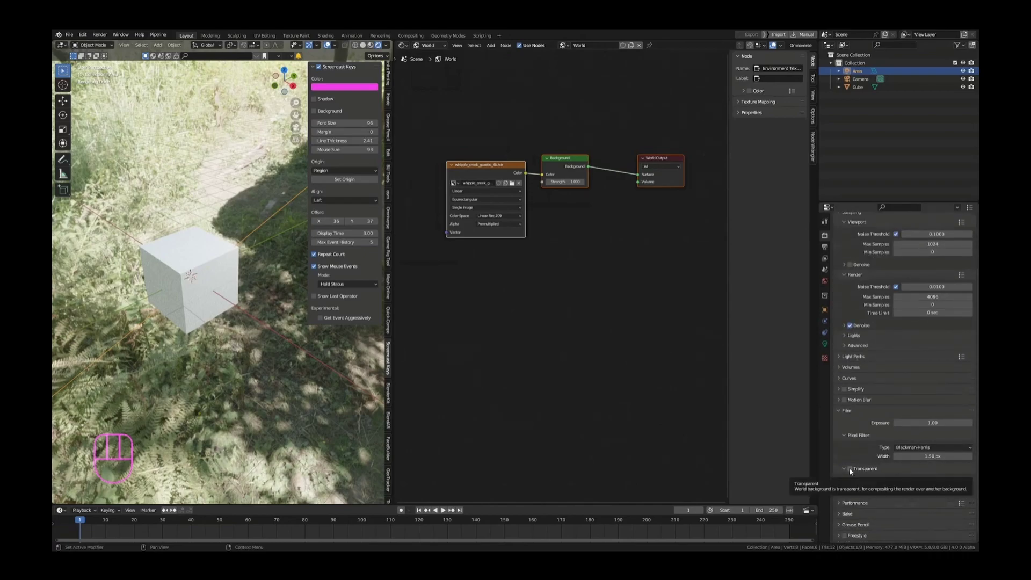
# - Set the cube's Principled BSDF material to a roughness of 0.055 and a metallic value of 0.823
pyautogui.moveTo(182, 275); pyautogui.dragTo(192, 282, button='middle')
pyautogui.click(192, 282)
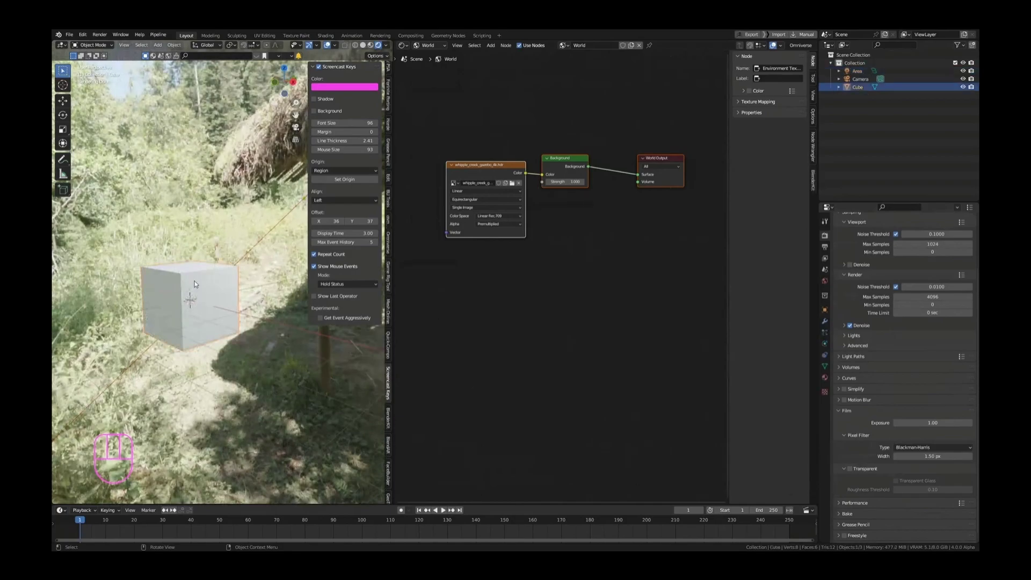
pyautogui.click(435, 46)
pyautogui.click(437, 52)
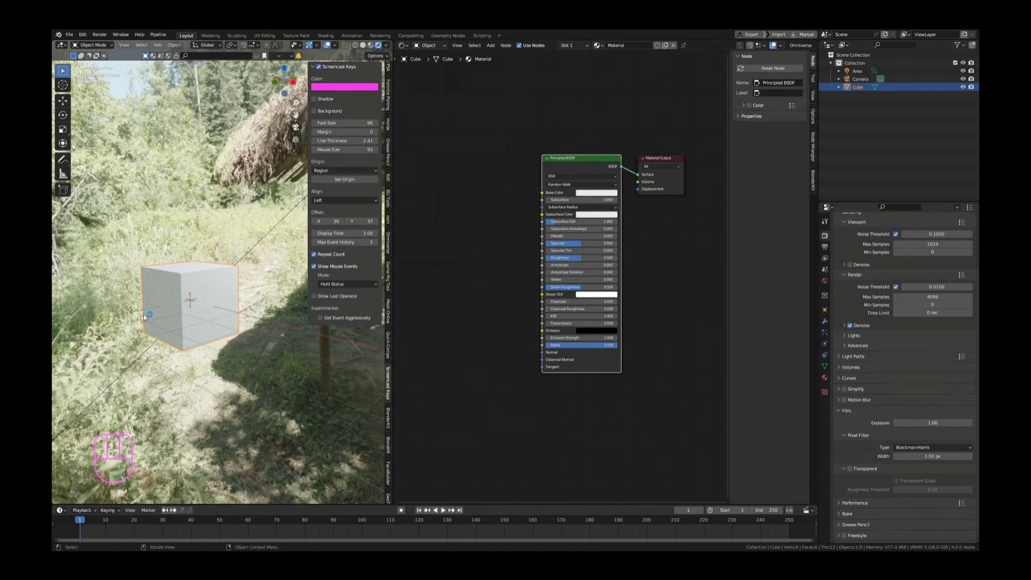
pyautogui.moveTo(184, 301); pyautogui.dragTo(186, 327, button='middle')
pyautogui.scroll(2, 189, 295)
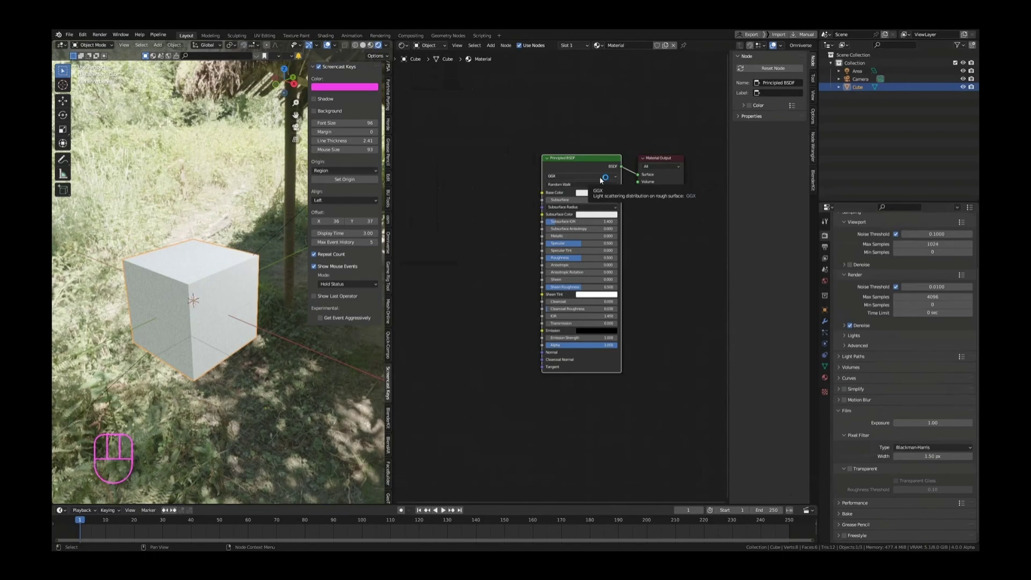
pyautogui.scroll(1, 610, 186)
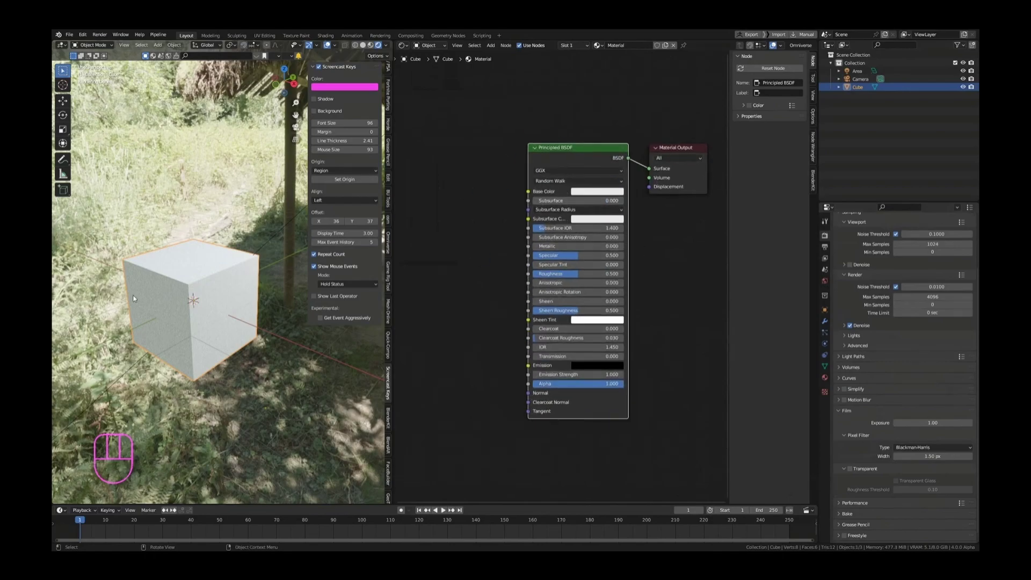
pyautogui.scroll(2, 586, 165)
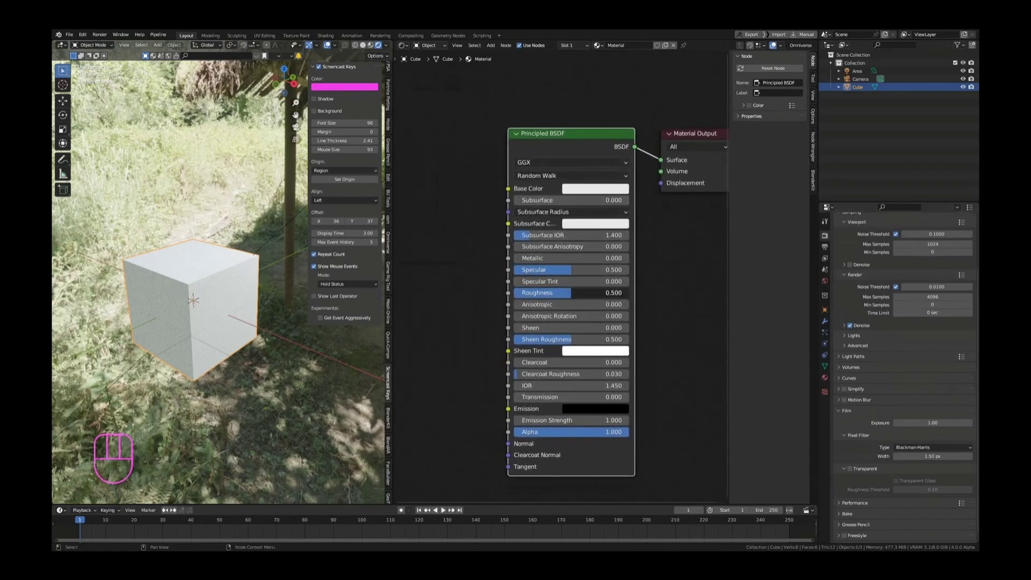
pyautogui.moveTo(572, 292); pyautogui.dragTo(519, 293)
pyautogui.moveTo(534, 258); pyautogui.dragTo(608, 258)
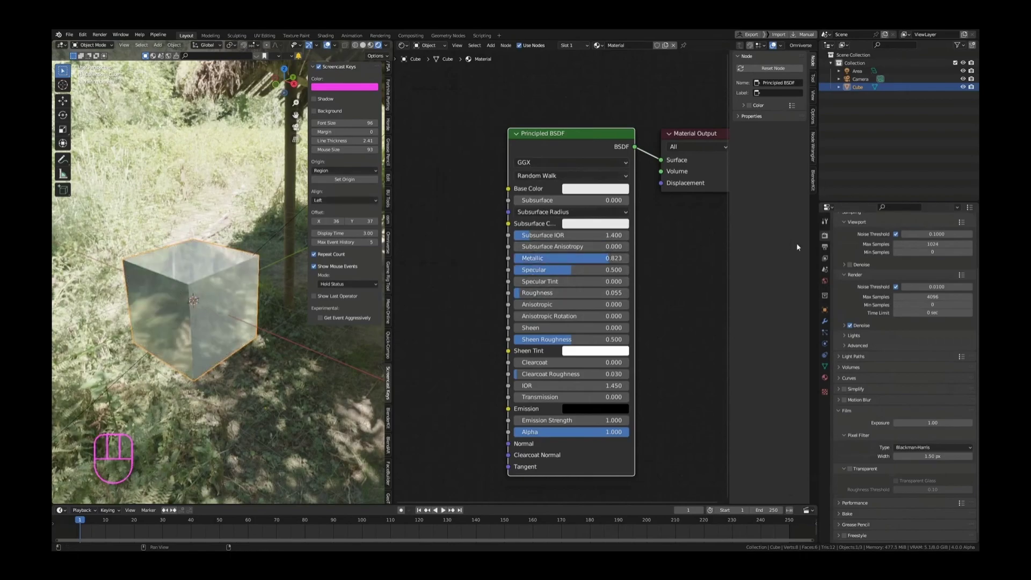
# - Make the film background transparent and switch the node editor to the World shader nodes
pyautogui.click(849, 468)
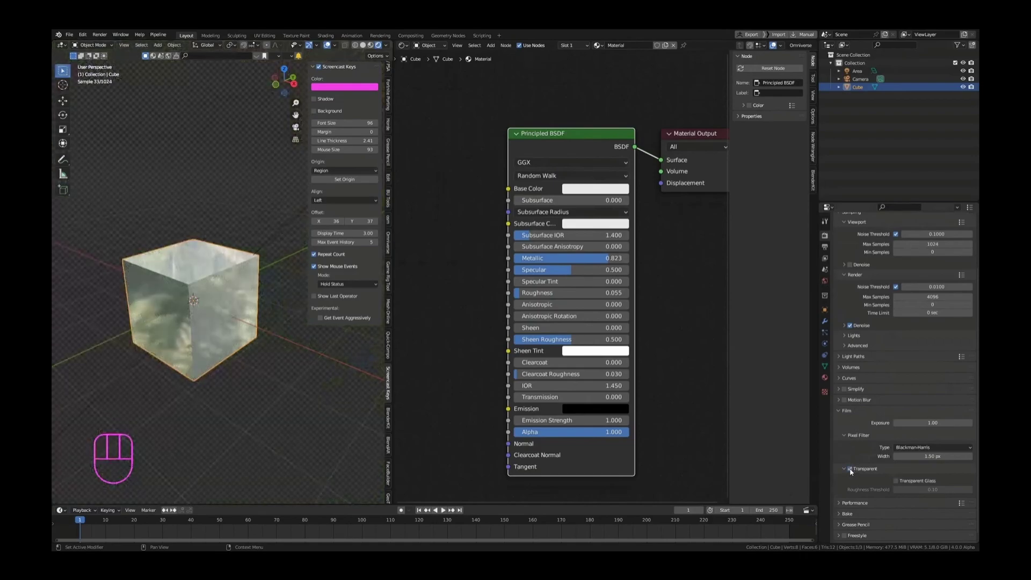
pyautogui.scroll(-3, 466, 219)
pyautogui.click(435, 46)
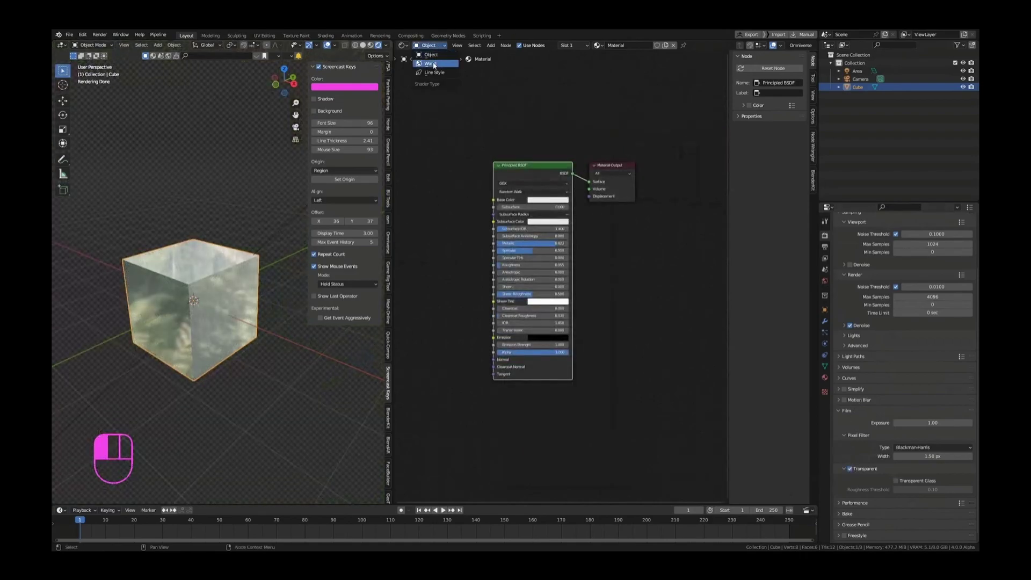
pyautogui.click(435, 64)
# - Add Texture Coordinate and Mapping nodes to the whipple_creek_gazebo_4k.hdr Environment Texture node
pyautogui.moveTo(470, 175); pyautogui.dragTo(573, 173, button='middle')
pyautogui.scroll(3, 541, 153)
pyautogui.click(523, 137)
pyautogui.scroll(-2, 554, 217)
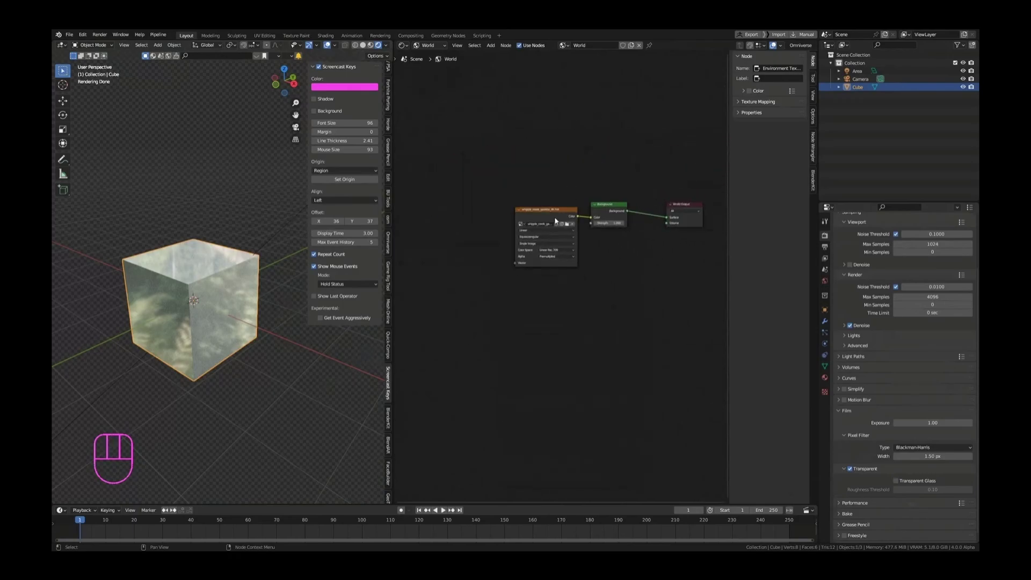
pyautogui.scroll(6, 543, 253)
pyautogui.click(537, 189)
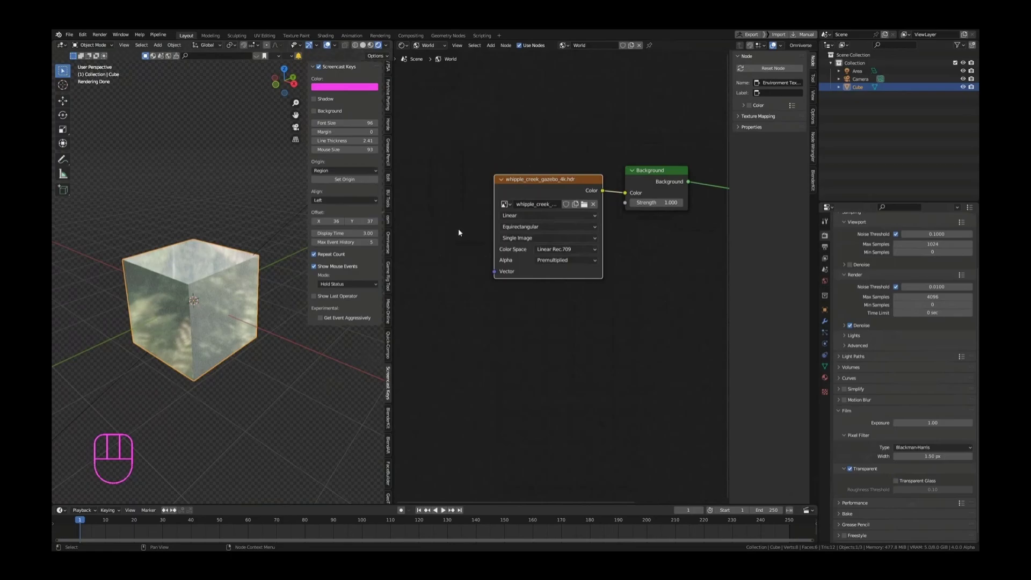
pyautogui.moveTo(558, 195)
pyautogui.mouseDown()
pyautogui.moveTo(565, 182)
pyautogui.moveTo(551, 197)
pyautogui.mouseUp()
pyautogui.hotkey('ctrl', 't')
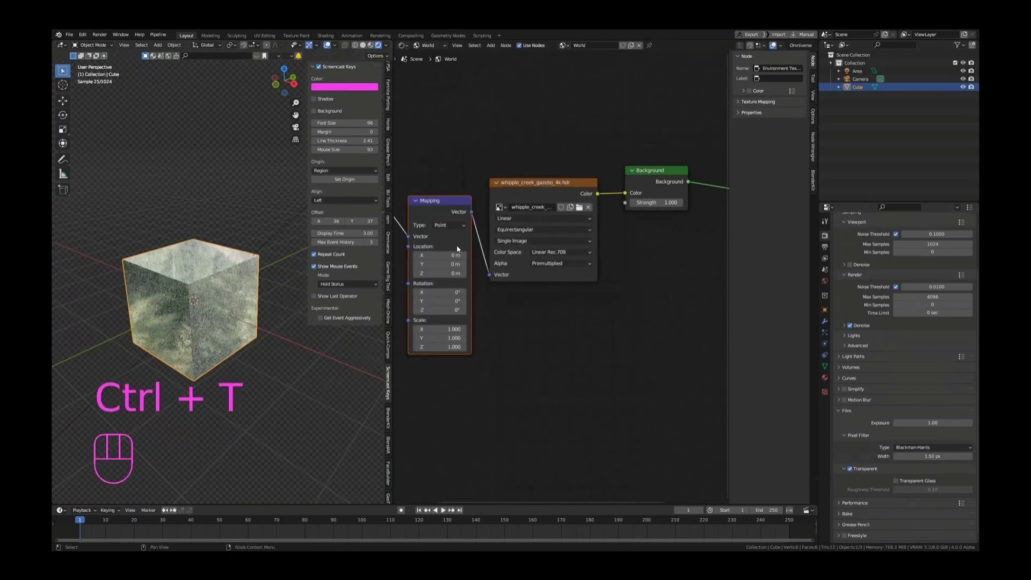
# - Set the Mapping node's Z rotation to 113° and deselect the cube
pyautogui.moveTo(437, 287); pyautogui.dragTo(525, 239, button='middle')
pyautogui.scroll(1, 525, 242)
pyautogui.moveTo(524, 262)
pyautogui.mouseDown()
pyautogui.moveTo(567, 262)
pyautogui.moveTo(515, 264)
pyautogui.mouseUp()
pyautogui.scroll(3, 859, 267)
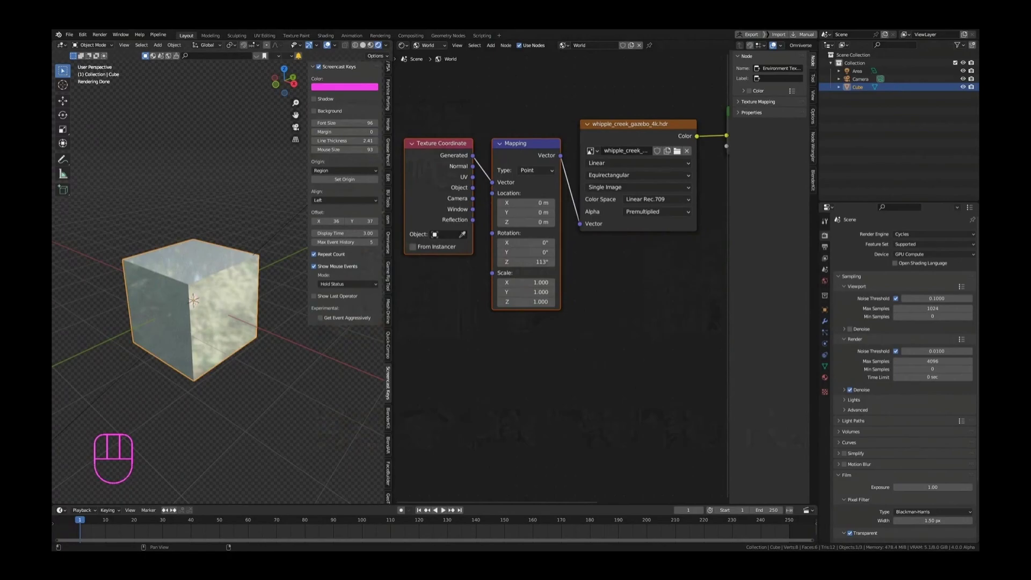
pyautogui.click(289, 347)
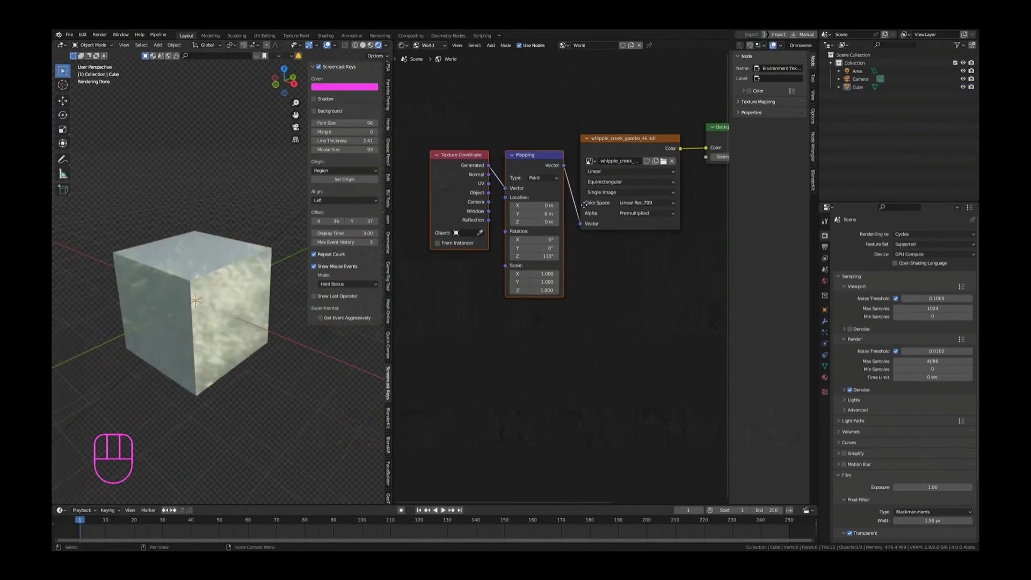
# - Insert a Hue/Saturation/Value node between the Environment Texture and Background nodes, with the hue at 0.900
pyautogui.moveTo(725, 210); pyautogui.dragTo(665, 211, button='middle')
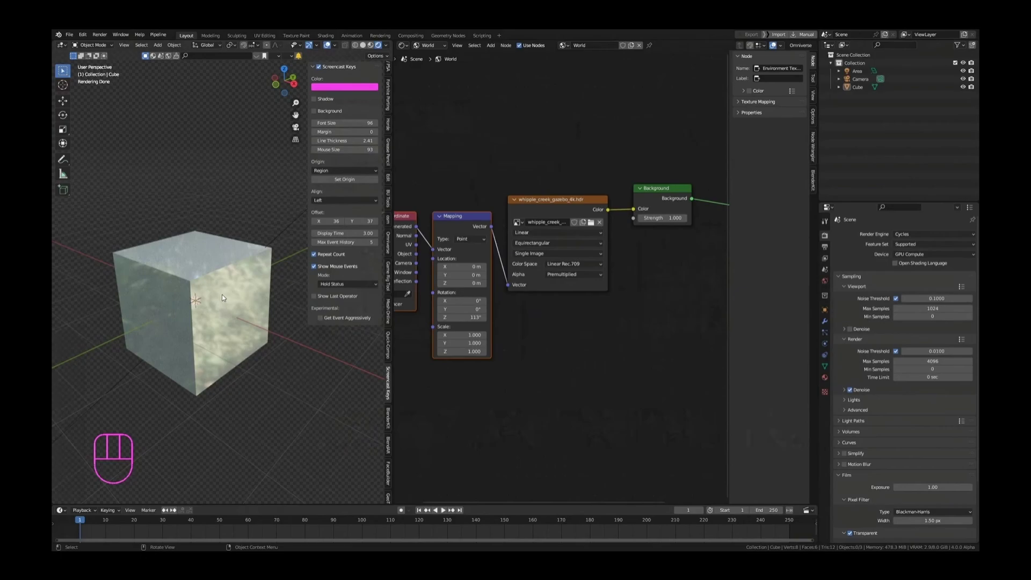
pyautogui.scroll(3, 555, 221)
pyautogui.hotkey('shift', 'a')
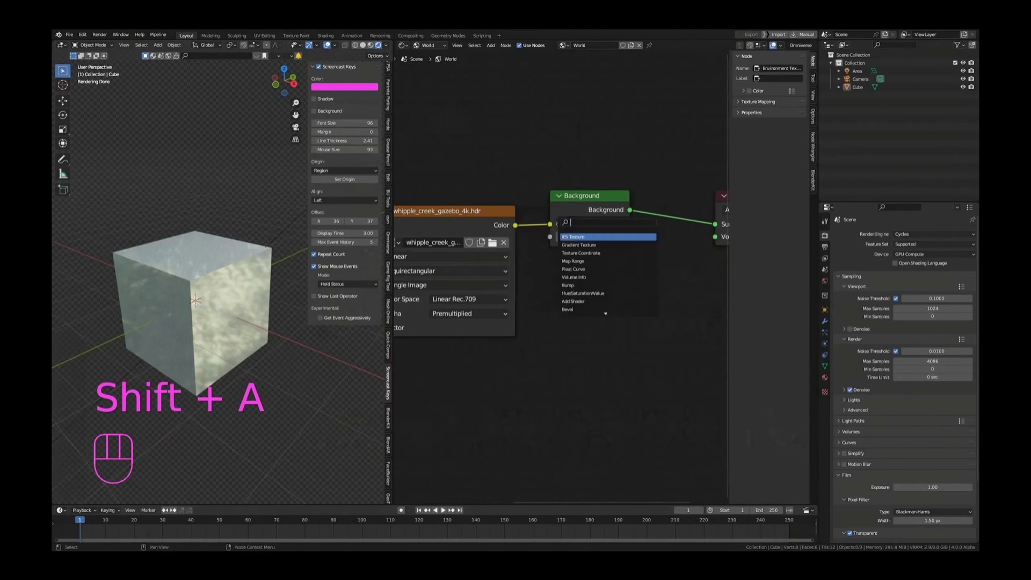
pyautogui.write('hue')
pyautogui.press('Return')
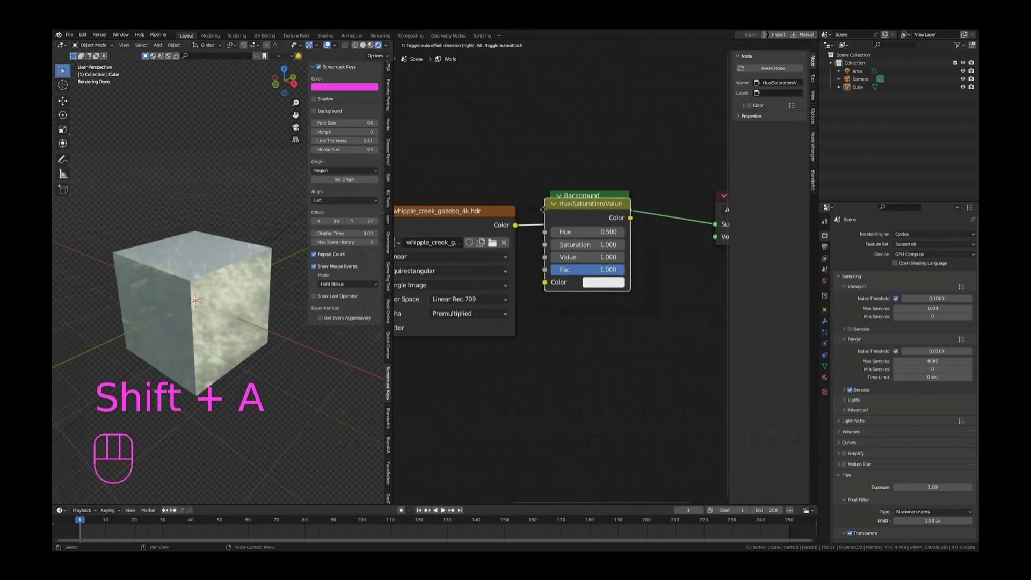
pyautogui.click(514, 212)
pyautogui.moveTo(531, 258); pyautogui.dragTo(462, 246, button='middle')
pyautogui.keyDown('shift'); pyautogui.moveTo(539, 221); pyautogui.dragTo(561, 222); pyautogui.keyUp('shift')
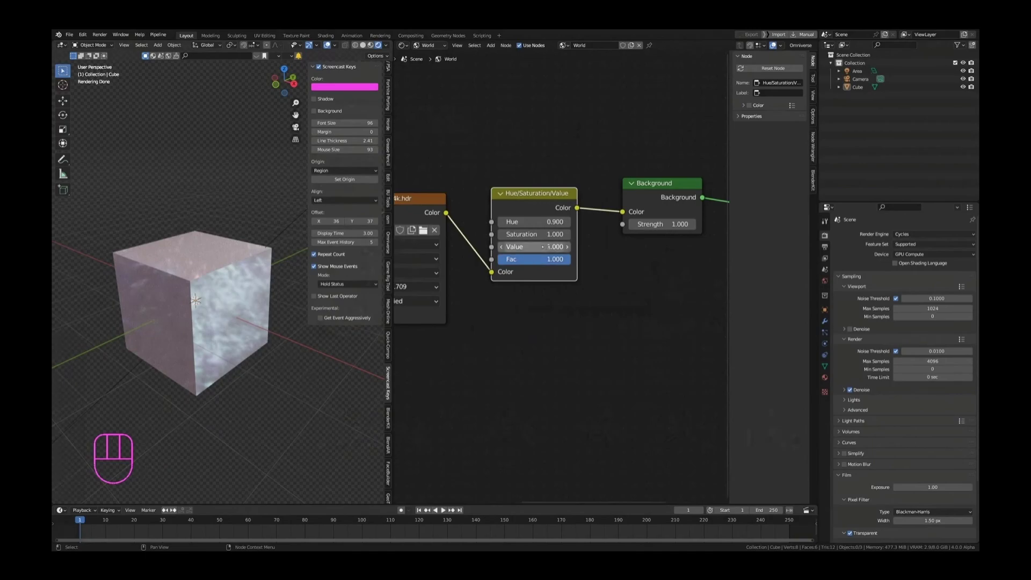
# - Try a different Value on the Hue/Saturation/Value node and undo it
pyautogui.keyDown('shift'); pyautogui.moveTo(533, 247); pyautogui.dragTo(510, 247); pyautogui.keyUp('shift')
pyautogui.hotkey('ctrl', 'z')
pyautogui.hotkey('ctrl', 'z')
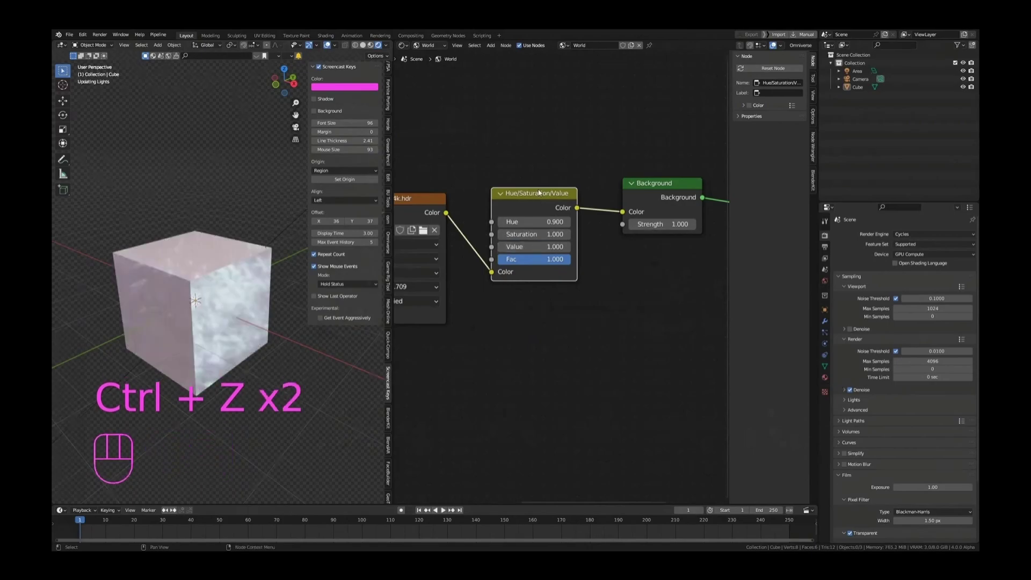
# - Set the HDRI's saturation to 0 and move the Background and World Output nodes further away to make room
pyautogui.moveTo(523, 235); pyautogui.dragTo(518, 234)
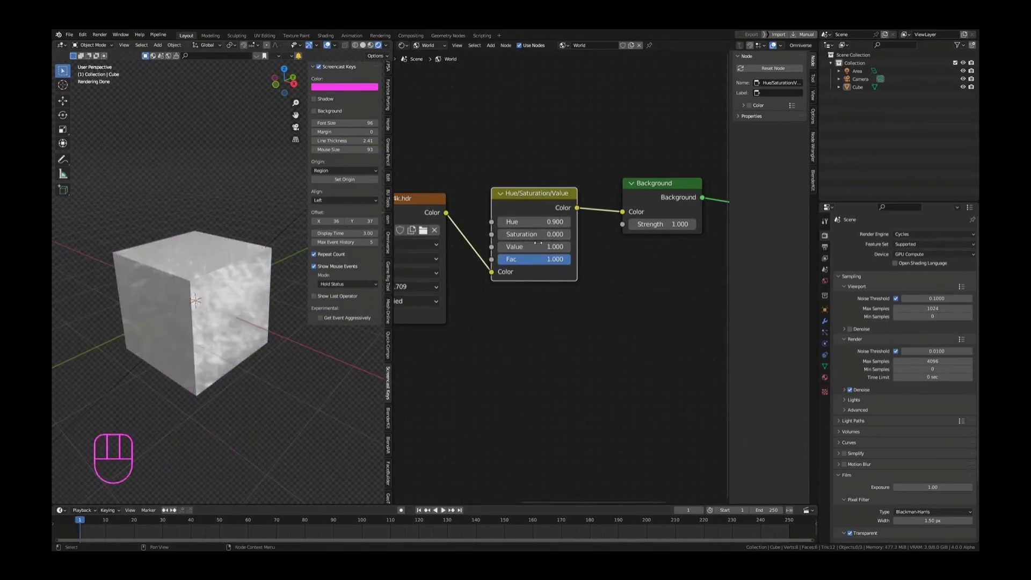
pyautogui.scroll(-5, 543, 246)
pyautogui.moveTo(597, 241); pyautogui.dragTo(506, 244, button='middle')
pyautogui.moveTo(712, 302); pyautogui.dragTo(533, 204)
pyautogui.moveTo(523, 211); pyautogui.dragTo(620, 222)
pyautogui.moveTo(496, 230); pyautogui.dragTo(558, 234, button='middle')
pyautogui.scroll(3, 564, 228)
pyautogui.click(574, 217)
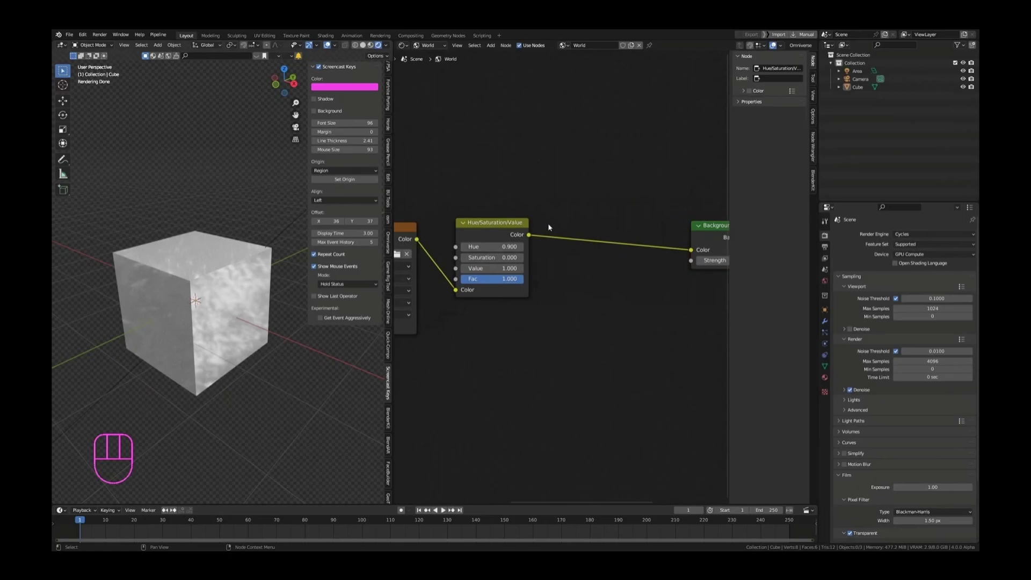
# - Insert a Brightness/Contrast node between Hue/Saturation/Value and Background, with the contrast set to 1
pyautogui.moveTo(548, 227); pyautogui.dragTo(518, 224, button='middle')
pyautogui.scroll(1, 559, 219)
pyautogui.hotkey('shift', 'a')
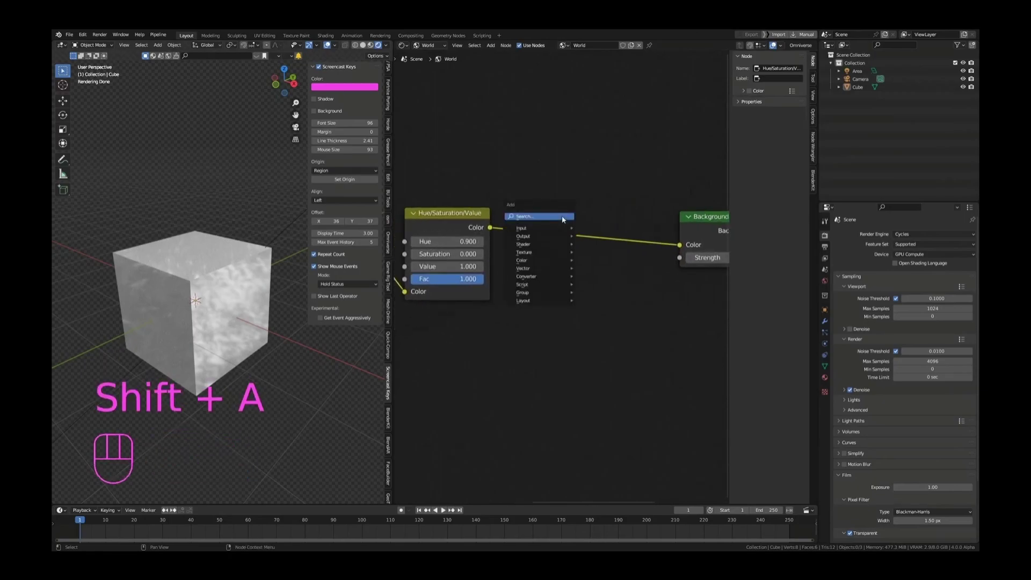
pyautogui.write('aaaaaaaaaaaaaaaaaaa')
pyautogui.hotkey('ctrl', 'a')
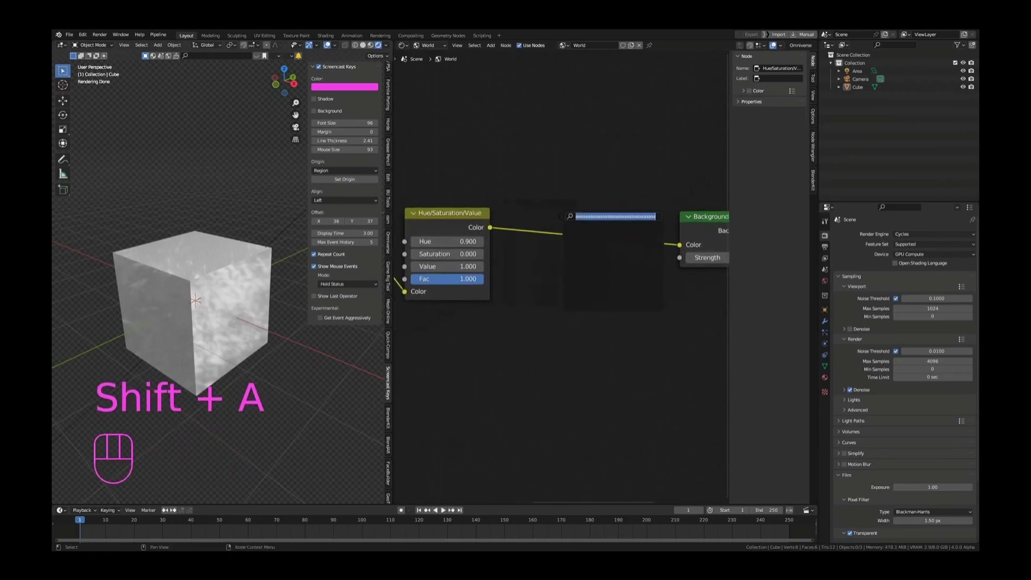
pyautogui.write('bright')
pyautogui.press('Return')
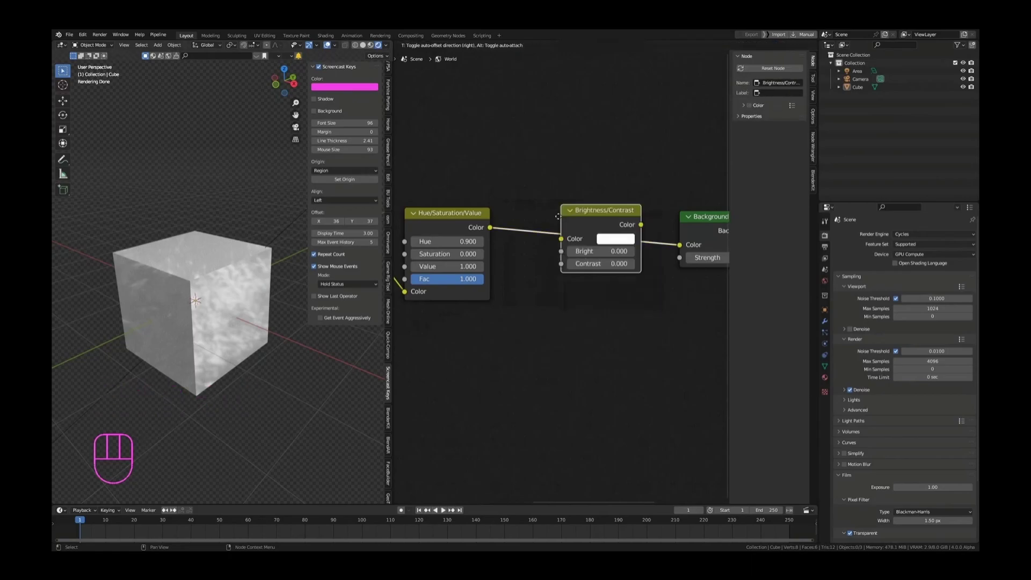
pyautogui.click(541, 215)
pyautogui.doubleClick(590, 263)
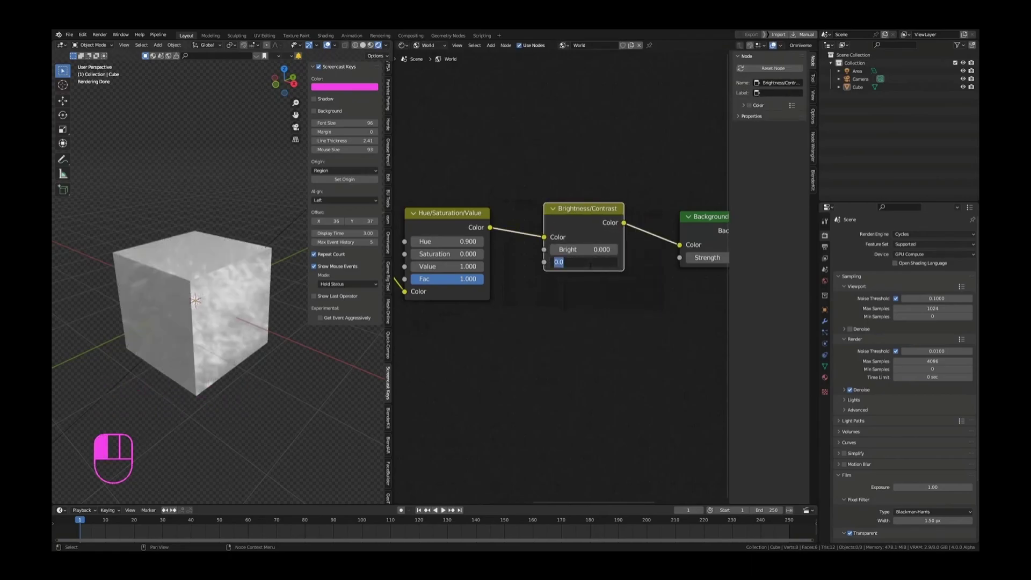
pyautogui.write('1')
pyautogui.press('Return')
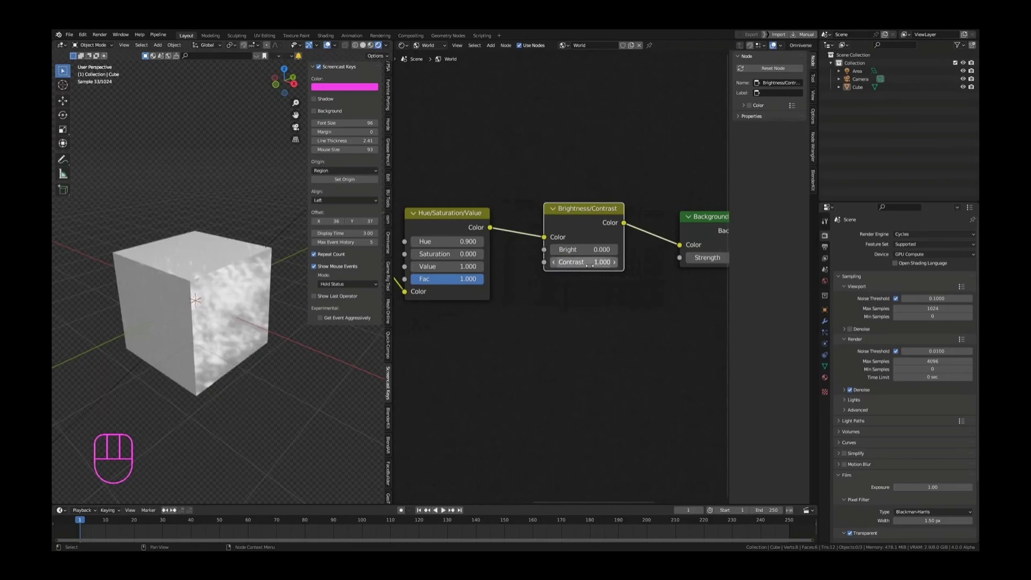
# - Try a contrast of 0 on the Brightness/Contrast node and undo it
pyautogui.scroll(2, 257, 298)
pyautogui.click(599, 262)
pyautogui.write('0')
pyautogui.press('Return')
pyautogui.hotkey('ctrl', 'z')
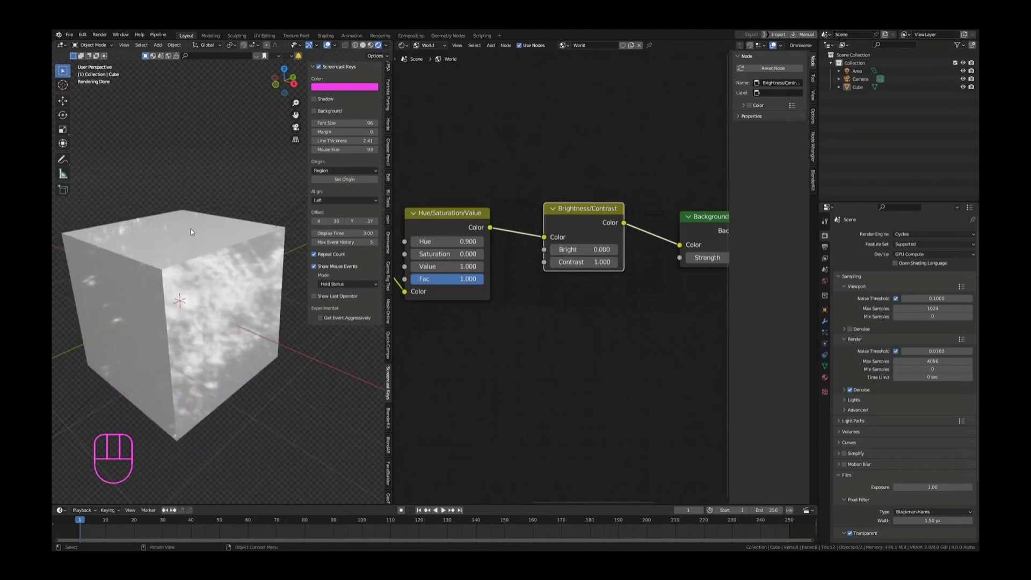
# - Hide the area light and rotate the cube about the global Z axis
pyautogui.click(867, 72)
pyautogui.press('h')
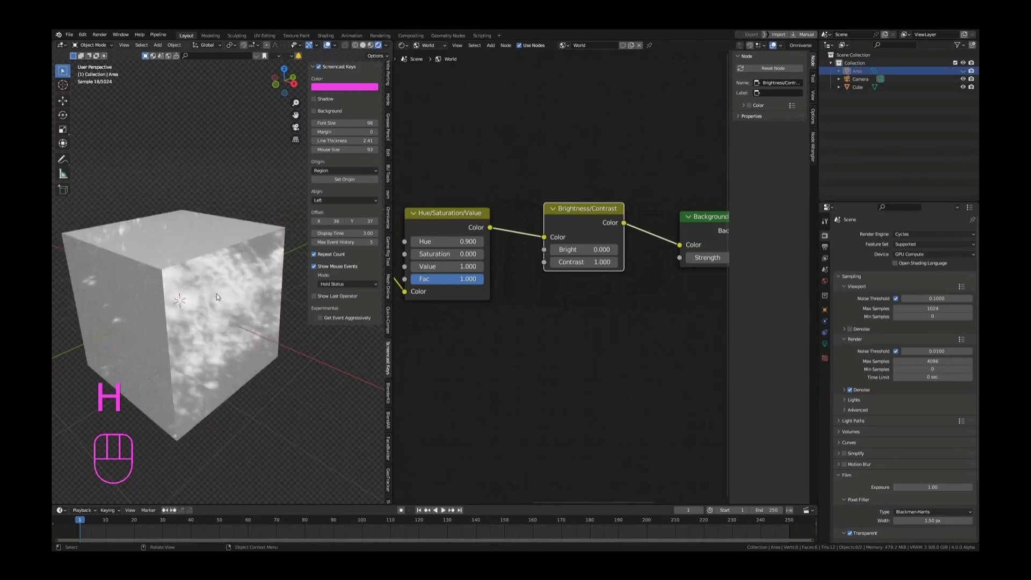
pyautogui.click(221, 294)
pyautogui.press('r')
pyautogui.press('z')
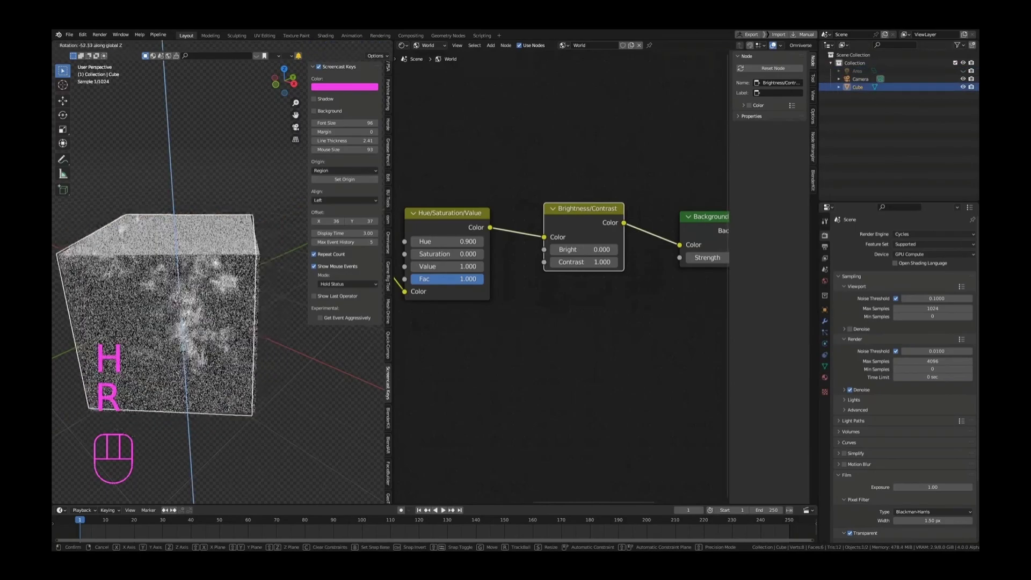
pyautogui.click(168, 374)
pyautogui.scroll(-4, 228, 342)
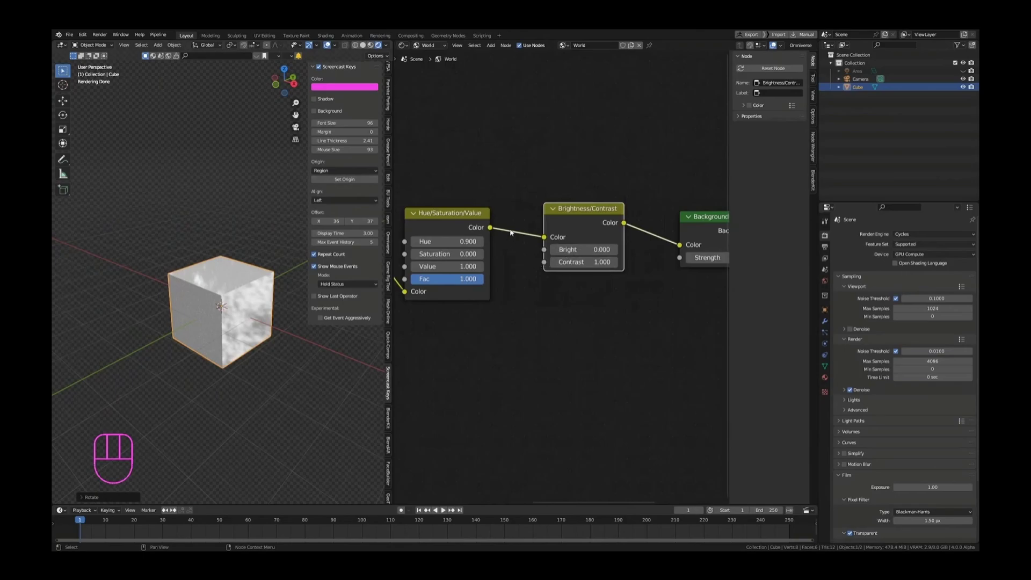
# - Adjust the Mapping node's Z rotation to shift the HDRI reflections on the cube
pyautogui.moveTo(460, 254); pyautogui.dragTo(630, 238, button='middle')
pyautogui.moveTo(491, 294); pyautogui.dragTo(640, 275, button='middle')
pyautogui.moveTo(481, 345)
pyautogui.mouseDown()
pyautogui.moveTo(510, 344)
pyautogui.moveTo(484, 344)
pyautogui.mouseUp()
pyautogui.scroll(-5, 516, 304)
pyautogui.moveTo(633, 282); pyautogui.dragTo(473, 302, button='middle')
pyautogui.scroll(-4, 602, 283)
# - Set the metallic value to 1.000 and the roughness to 0.000 in the cube's Principled BSDF material
pyautogui.click(430, 45)
pyautogui.click(428, 64)
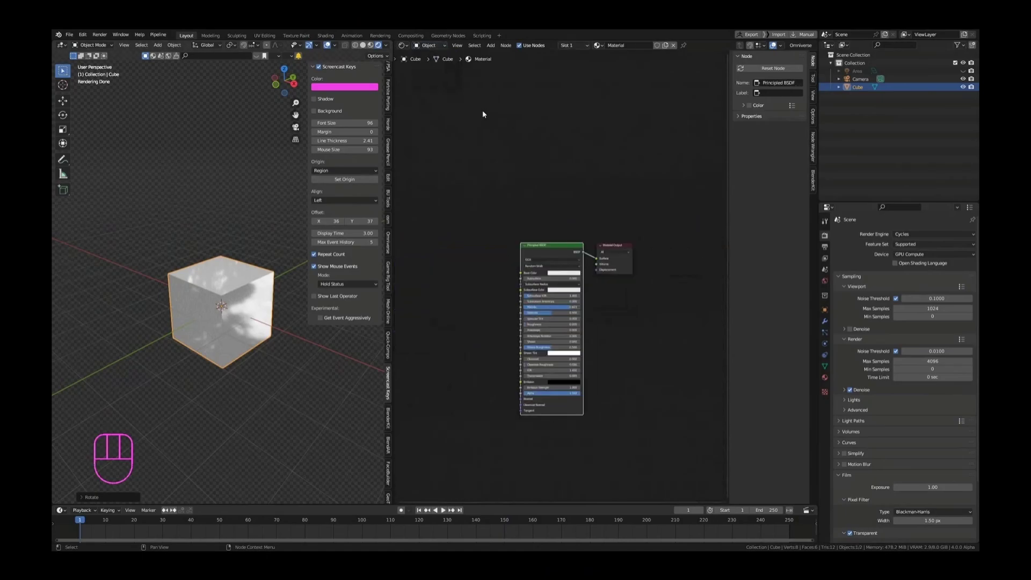
pyautogui.moveTo(552, 340); pyautogui.dragTo(555, 327, button='middle')
pyautogui.scroll(5, 549, 308)
pyautogui.scroll(4, 560, 289)
pyautogui.moveTo(570, 290); pyautogui.dragTo(603, 292)
pyautogui.moveTo(571, 327); pyautogui.dragTo(499, 328)
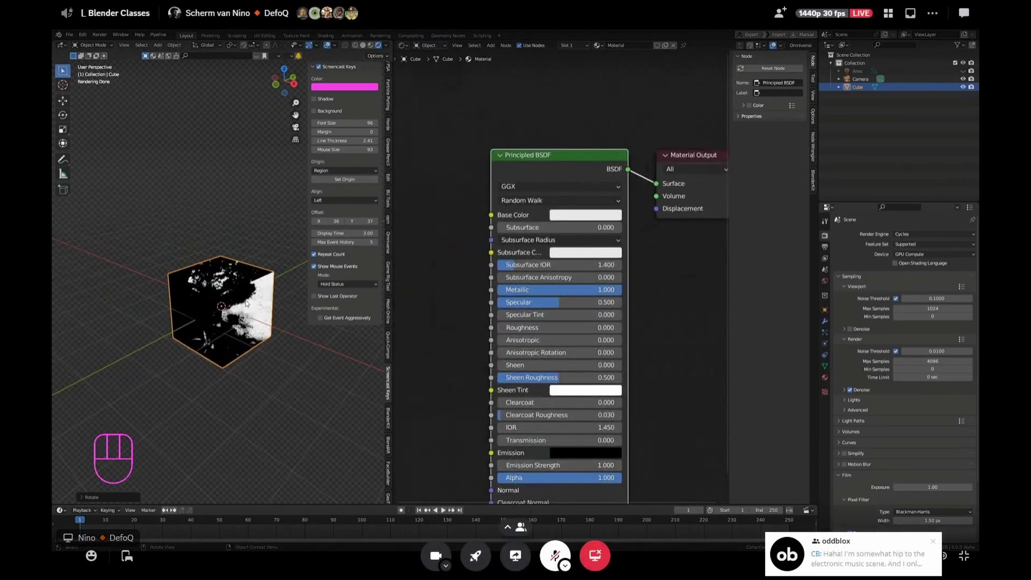
# - Bring up the World shader nodes, try a small adjustment at the Brightness/Contrast node and undo it
pyautogui.scroll(4, 229, 302)
pyautogui.moveTo(229, 303); pyautogui.dragTo(242, 271, button='middle')
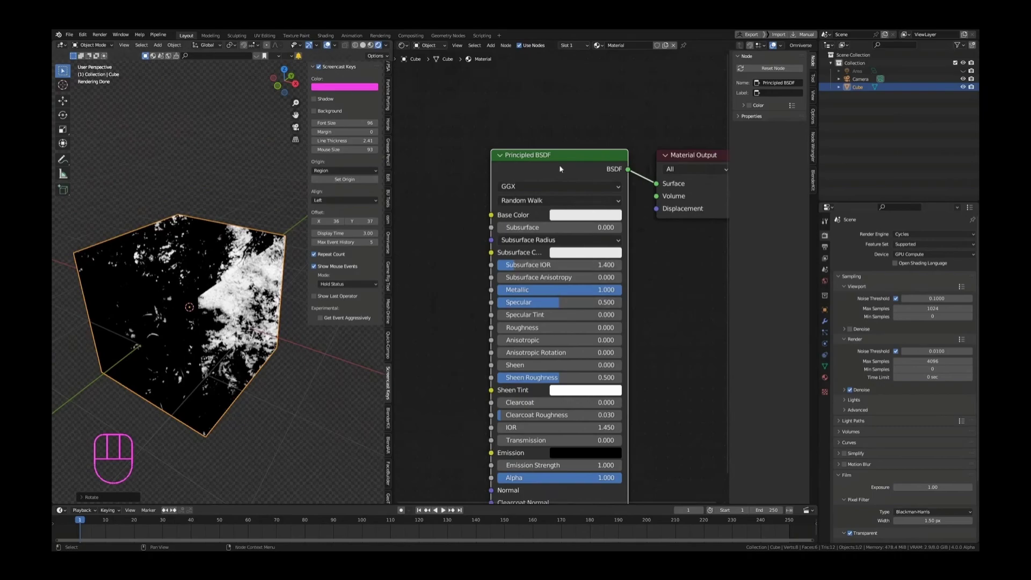
pyautogui.click(427, 45)
pyautogui.click(430, 63)
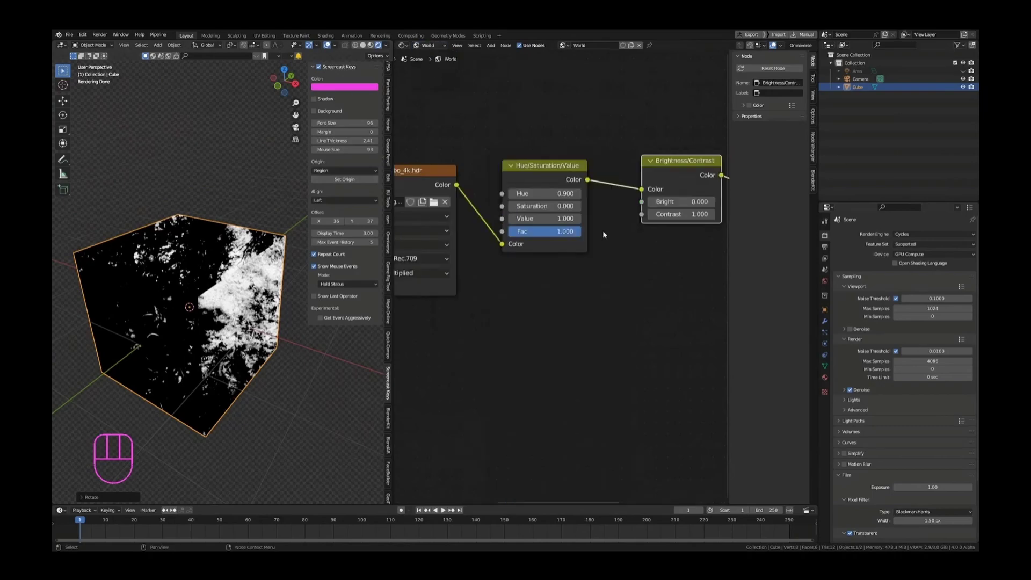
pyautogui.moveTo(661, 224)
pyautogui.mouseDown()
pyautogui.moveTo(719, 224)
pyautogui.moveTo(609, 224)
pyautogui.moveTo(674, 225)
pyautogui.mouseUp()
pyautogui.hotkey('ctrl', 'z')
pyautogui.scroll(-6, 479, 280)
pyautogui.moveTo(577, 209); pyautogui.dragTo(566, 221, button='middle')
pyautogui.scroll(6, 565, 236)
pyautogui.scroll(-1, 497, 222)
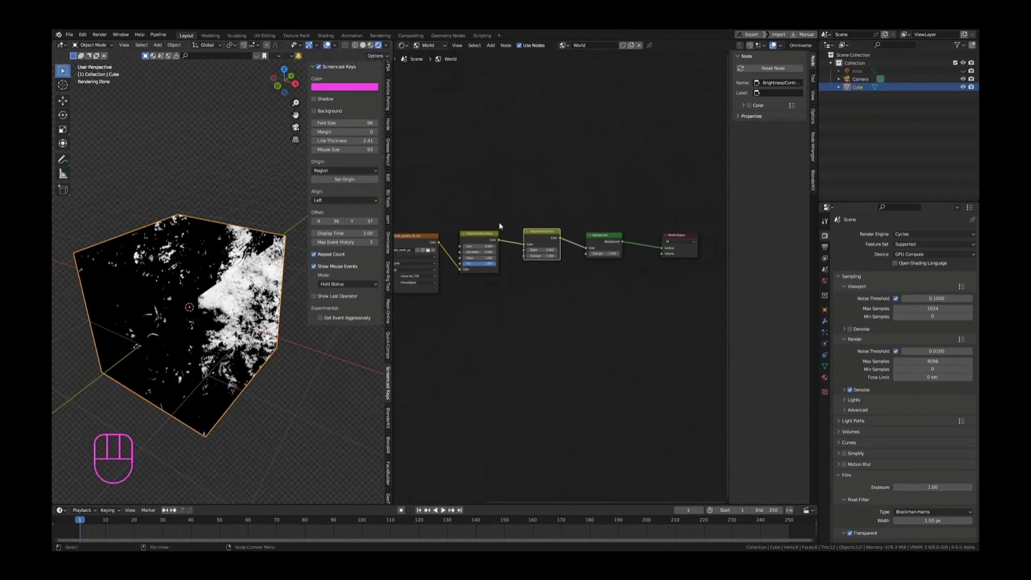
# - Open the Brightness/Contrast node's contrast value and look over the connected World nodes
pyautogui.scroll(3, 497, 222)
pyautogui.click(556, 277)
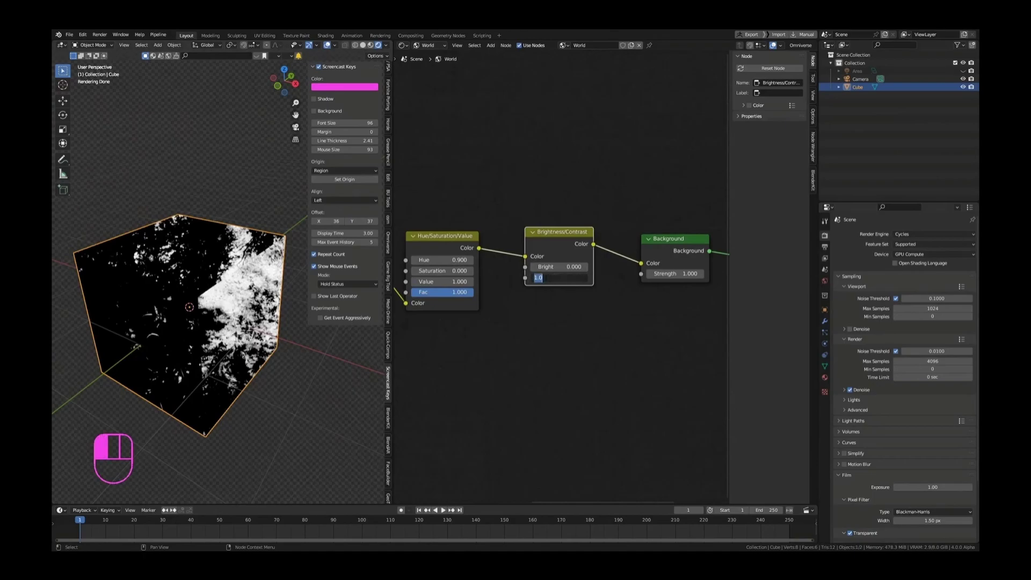
pyautogui.click(592, 169)
pyautogui.scroll(-5, 496, 259)
pyautogui.moveTo(459, 268); pyautogui.dragTo(588, 258, button='middle')
pyautogui.moveTo(424, 270); pyautogui.dragTo(587, 235, button='middle')
# - In the cube's Principled BSDF material, set metallic to 0.000, roughness to 0.373 and the base color to black
pyautogui.click(428, 45)
pyautogui.click(424, 53)
pyautogui.press('Home')
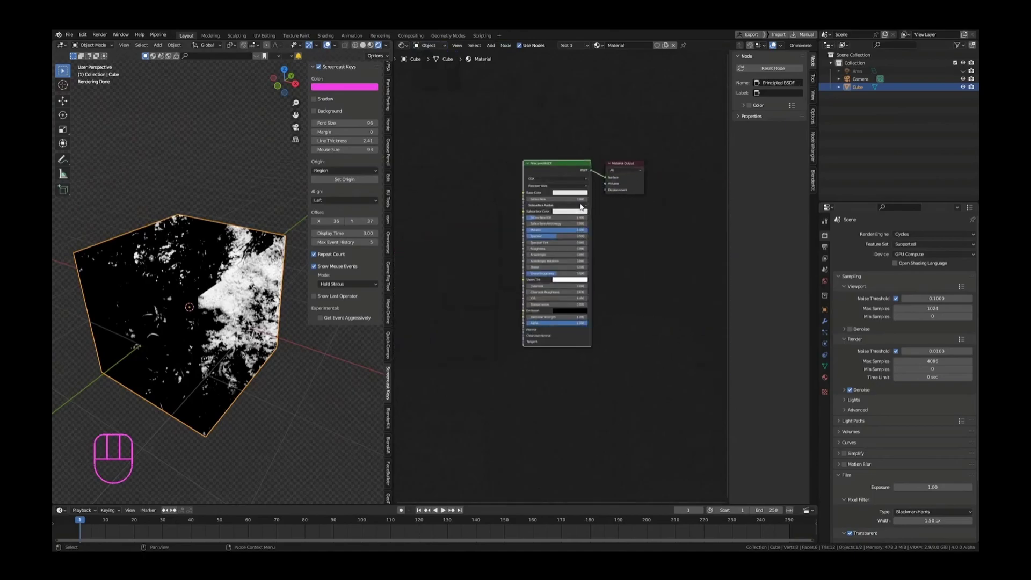
pyautogui.moveTo(580, 239); pyautogui.dragTo(535, 267)
pyautogui.click(565, 184)
pyautogui.moveTo(623, 109)
pyautogui.mouseDown()
pyautogui.moveTo(623, 87)
pyautogui.moveTo(623, 125)
pyautogui.mouseUp()
pyautogui.scroll(-3, 230, 275)
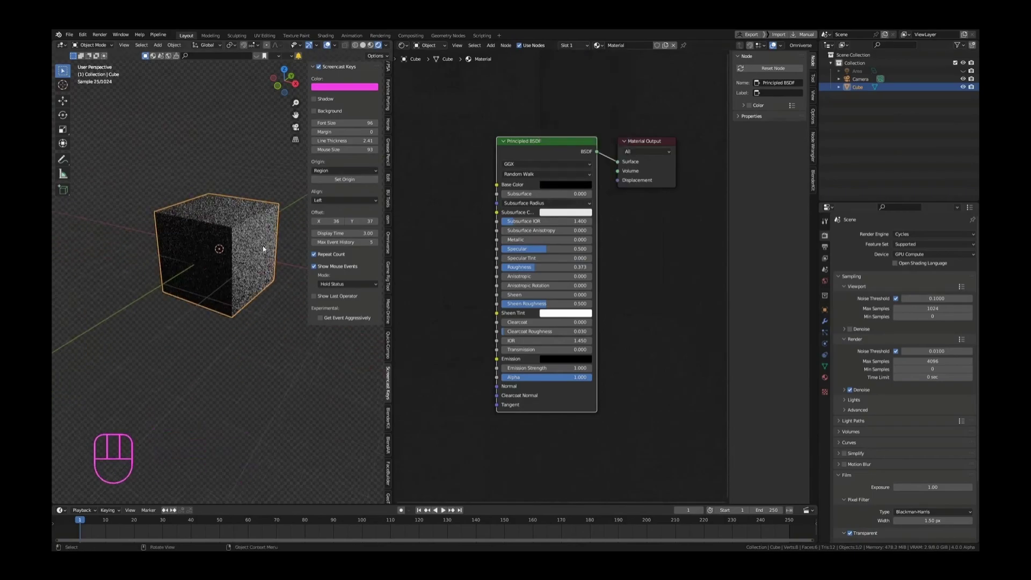
# - Unhide and select the area light to display its Emission and Light Output nodes
pyautogui.keyDown('shift'); pyautogui.moveTo(244, 220); pyautogui.dragTo(225, 235, button='middle'); pyautogui.keyUp('shift')
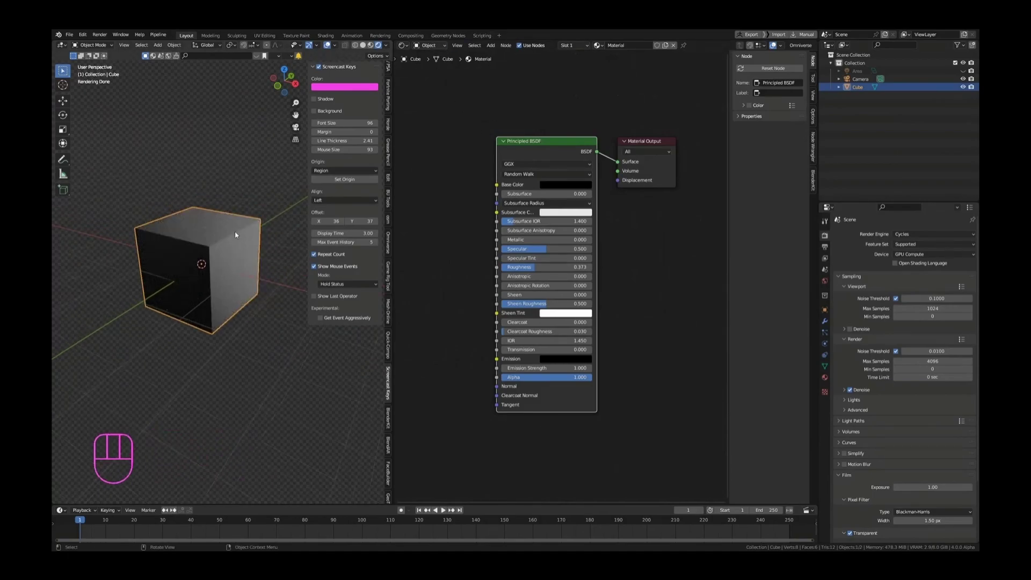
pyautogui.scroll(-4, 217, 168)
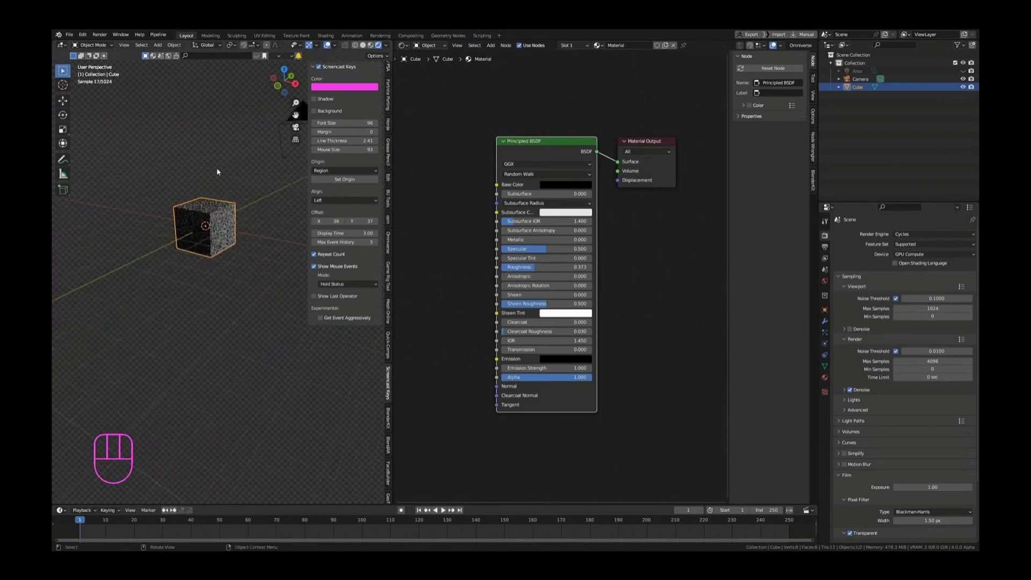
pyautogui.click(934, 72)
pyautogui.keyDown('shift'); pyautogui.moveTo(269, 229); pyautogui.dragTo(283, 210, button='middle'); pyautogui.keyUp('shift')
pyautogui.moveTo(283, 210); pyautogui.dragTo(190, 276, button='middle')
pyautogui.scroll(3, 236, 225)
pyautogui.scroll(2, 190, 277)
pyautogui.scroll(-2, 208, 315)
pyautogui.keyDown('shift'); pyautogui.moveTo(209, 315); pyautogui.dragTo(224, 292, button='middle'); pyautogui.keyUp('shift')
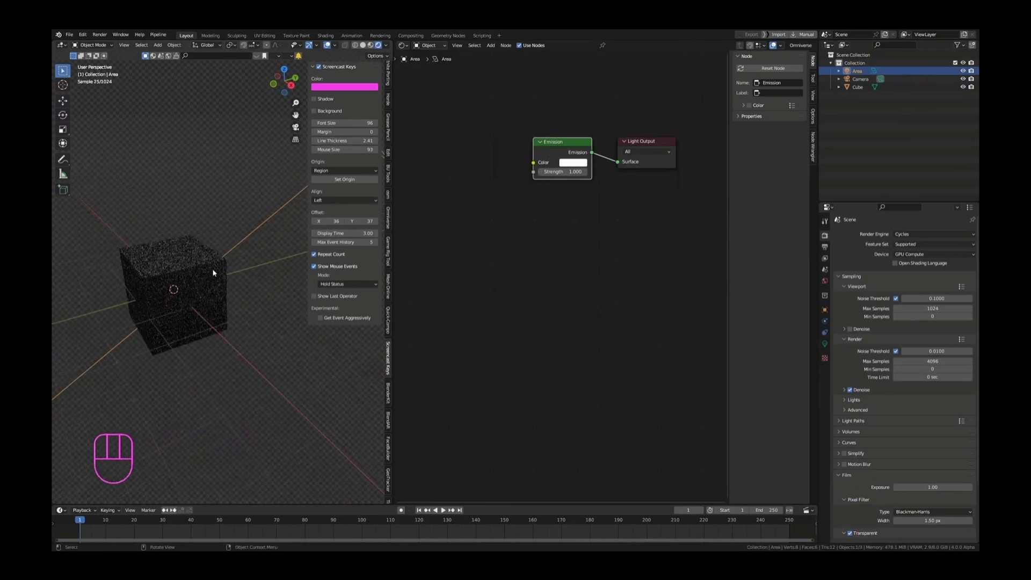
pyautogui.scroll(3, 215, 290)
pyautogui.moveTo(185, 243); pyautogui.dragTo(144, 248, button='middle')
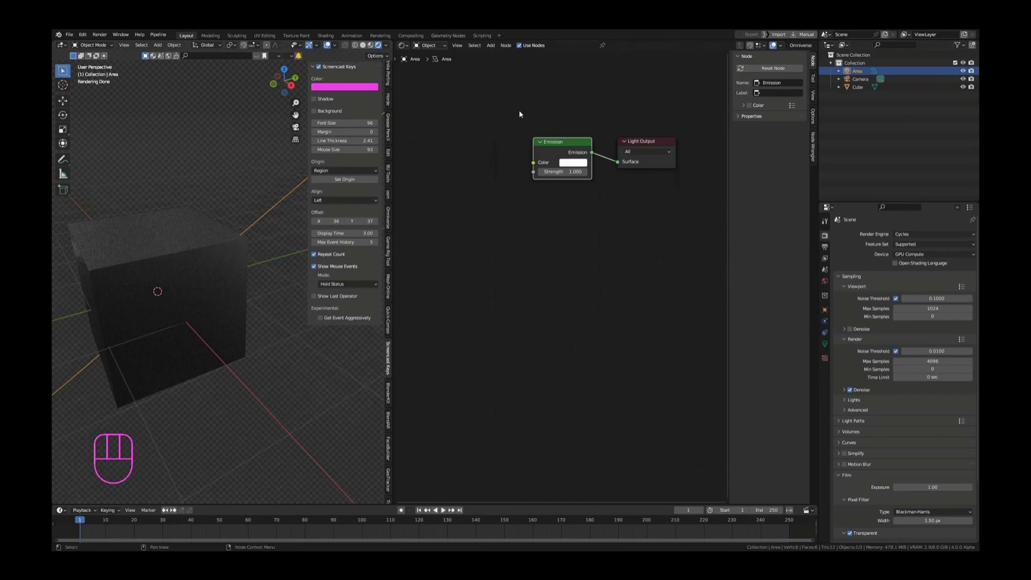
# - Add an Image Texture with Mapping and Texture Coordinate nodes to the area light's Emission color
pyautogui.keyDown('shift'); pyautogui.moveTo(251, 151); pyautogui.dragTo(183, 212, button='middle'); pyautogui.keyUp('shift')
pyautogui.scroll(-3, 244, 160)
pyautogui.scroll(1, 261, 142)
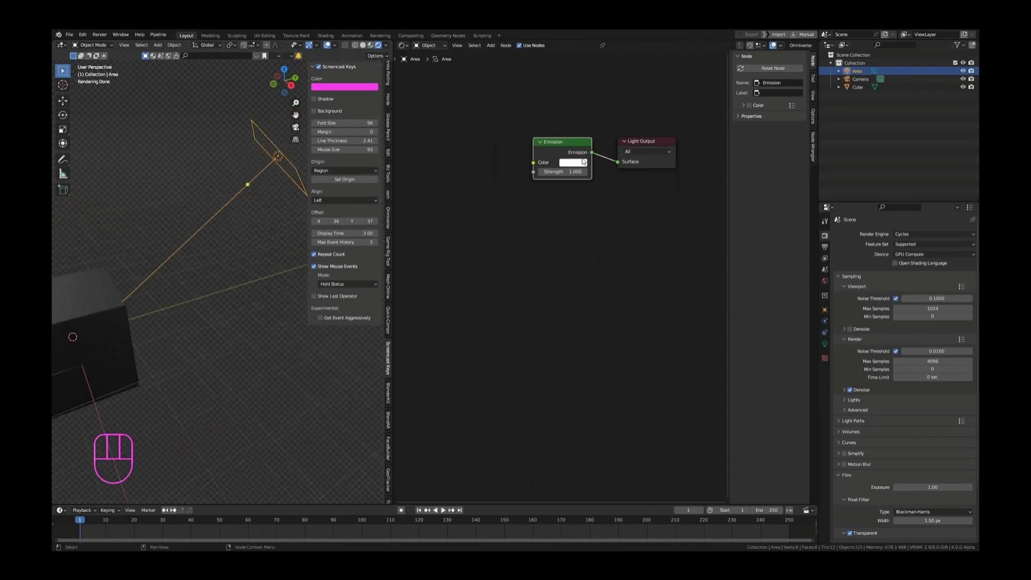
pyautogui.moveTo(562, 145)
pyautogui.mouseDown()
pyautogui.moveTo(541, 153)
pyautogui.moveTo(562, 150)
pyautogui.mouseUp()
pyautogui.moveTo(541, 175); pyautogui.dragTo(576, 175, button='middle')
pyautogui.hotkey('ctrl', 't')
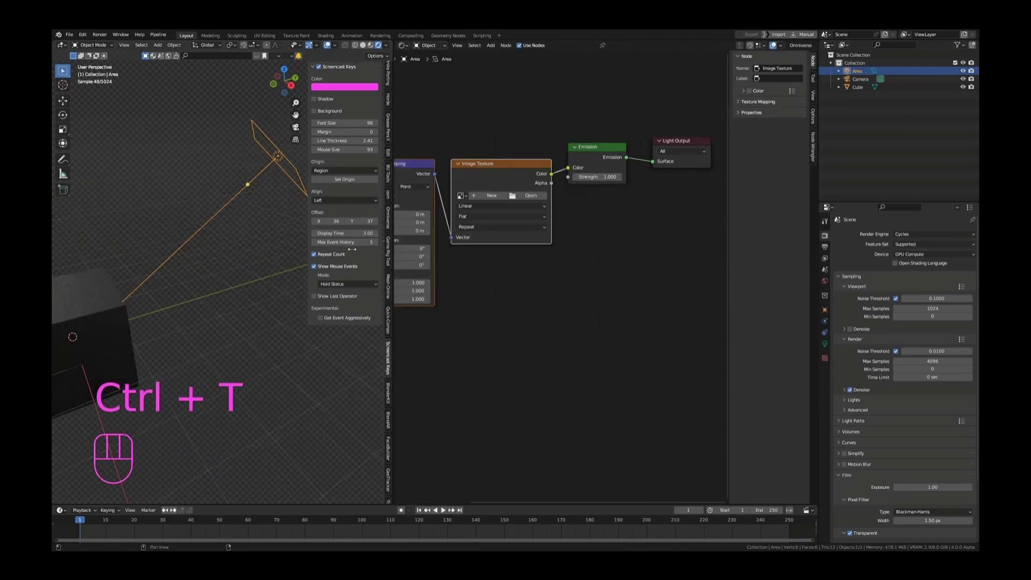
# - Move the area light closer to the cube
pyautogui.keyDown('shift'); pyautogui.moveTo(175, 265); pyautogui.dragTo(237, 200, button='middle'); pyautogui.keyUp('shift')
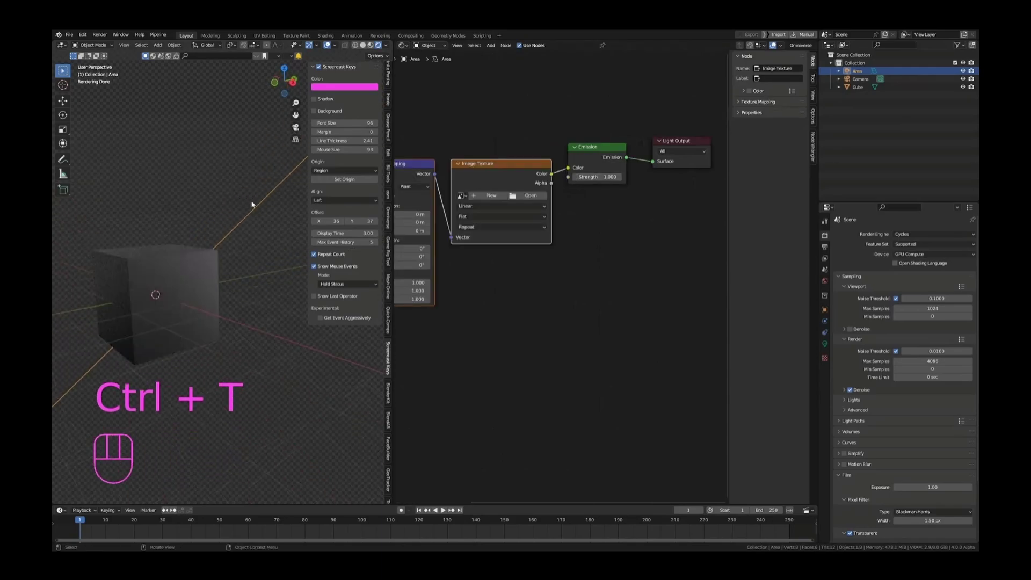
pyautogui.press('g')
pyautogui.click(173, 292)
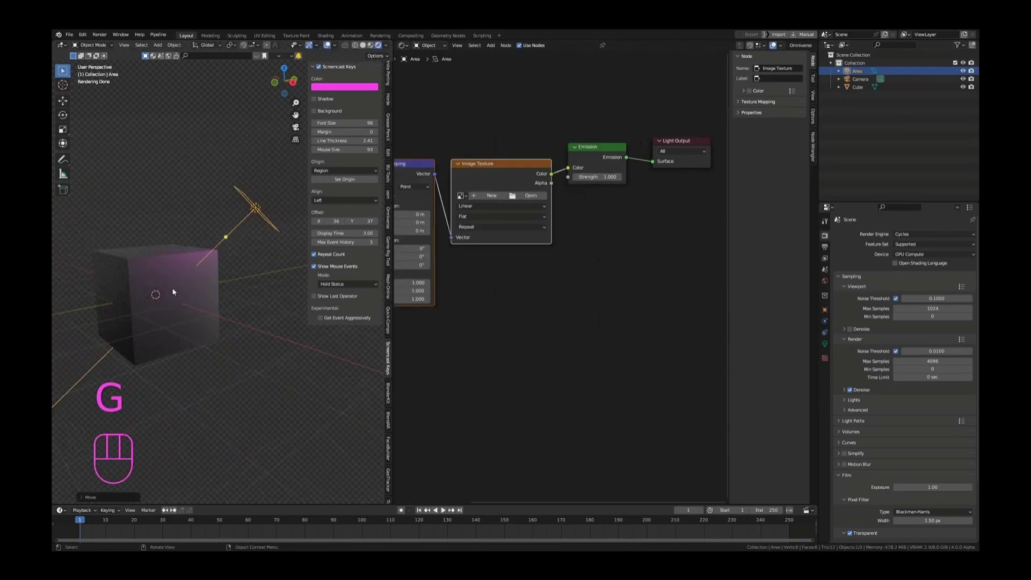
# - Set the area light's Emission node strength to 5.000
pyautogui.moveTo(209, 275); pyautogui.dragTo(220, 236, button='middle')
pyautogui.click(597, 178)
pyautogui.write('5')
pyautogui.press('Return')
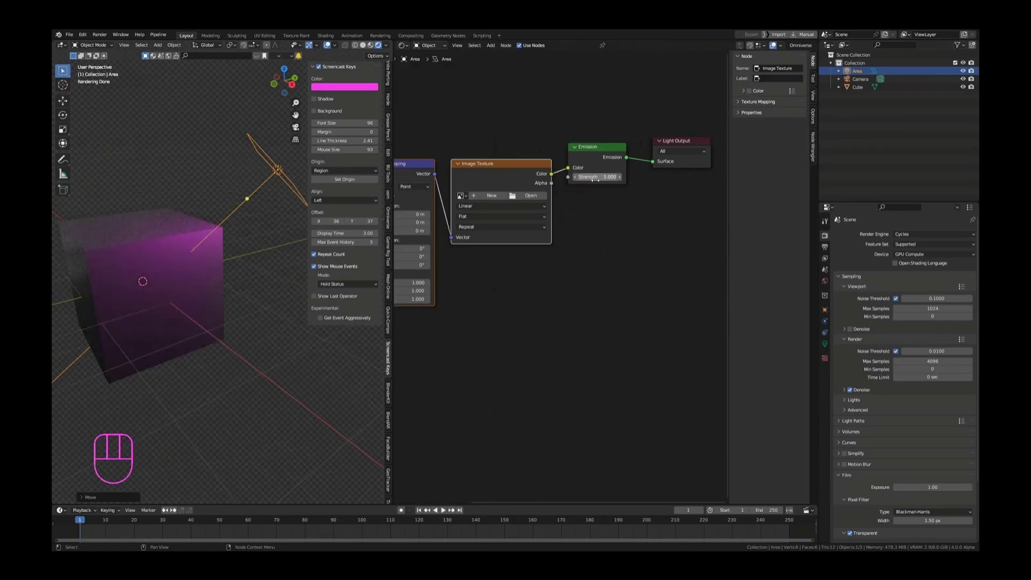
# - Load moss-closeup-photo.jpg into the area light's Image Texture node
pyautogui.scroll(-3, 498, 179)
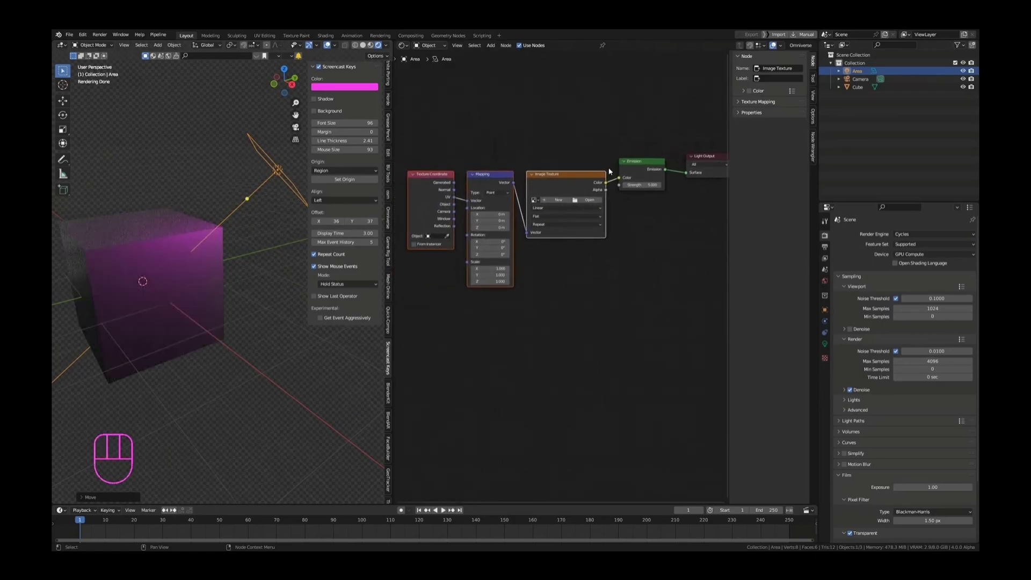
pyautogui.scroll(2, 453, 196)
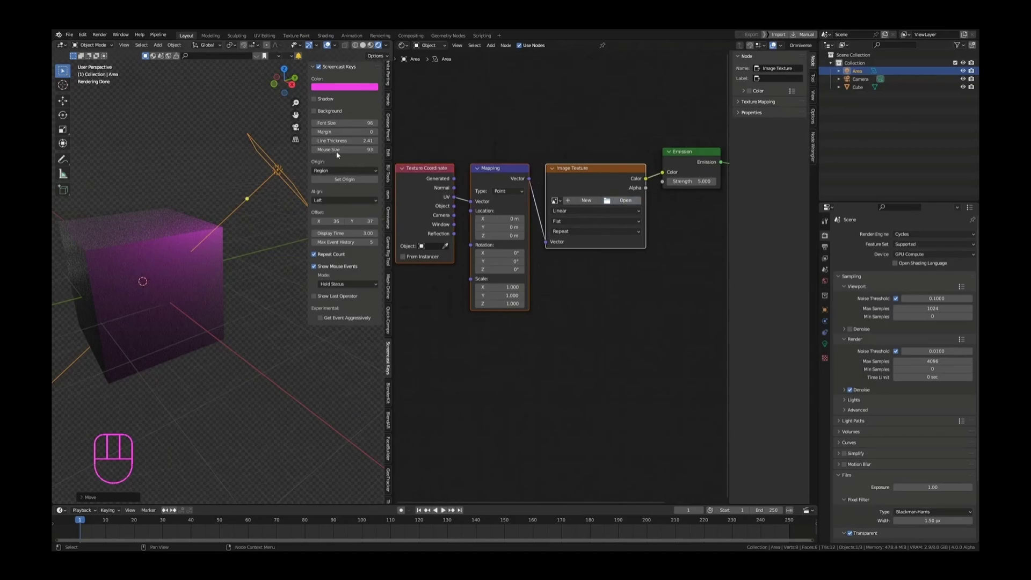
pyautogui.hotkey('alt', 'o')
pyautogui.doubleClick(556, 281)
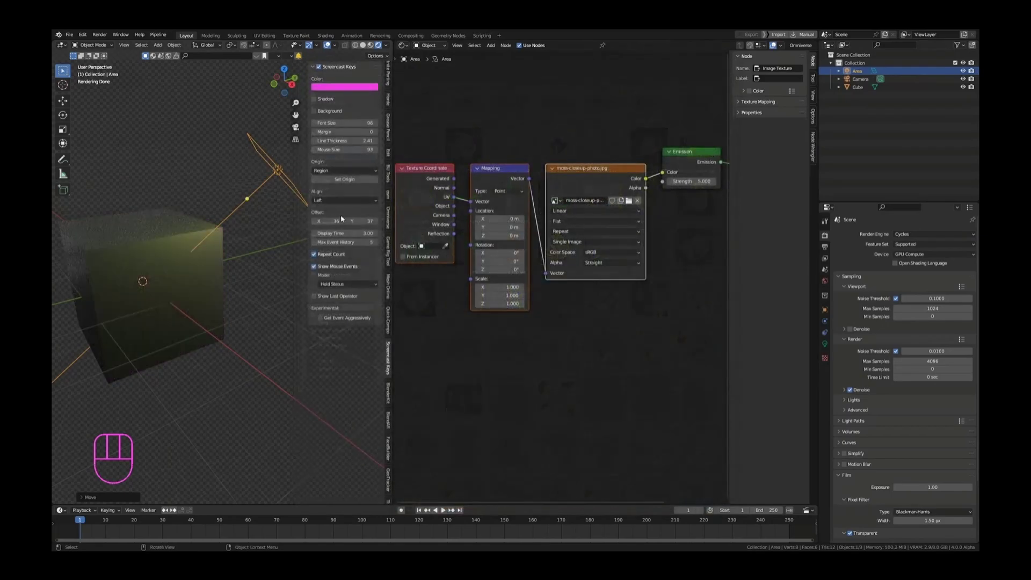
# - Set the area light's beam spread to 0° and reposition the light relative to the cube
pyautogui.click(824, 344)
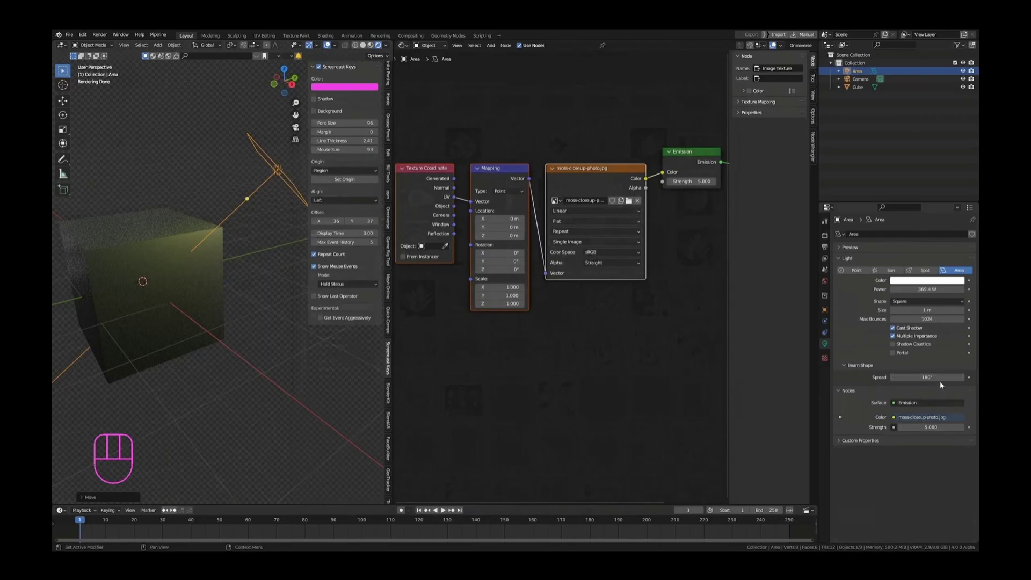
pyautogui.moveTo(940, 380); pyautogui.dragTo(881, 380)
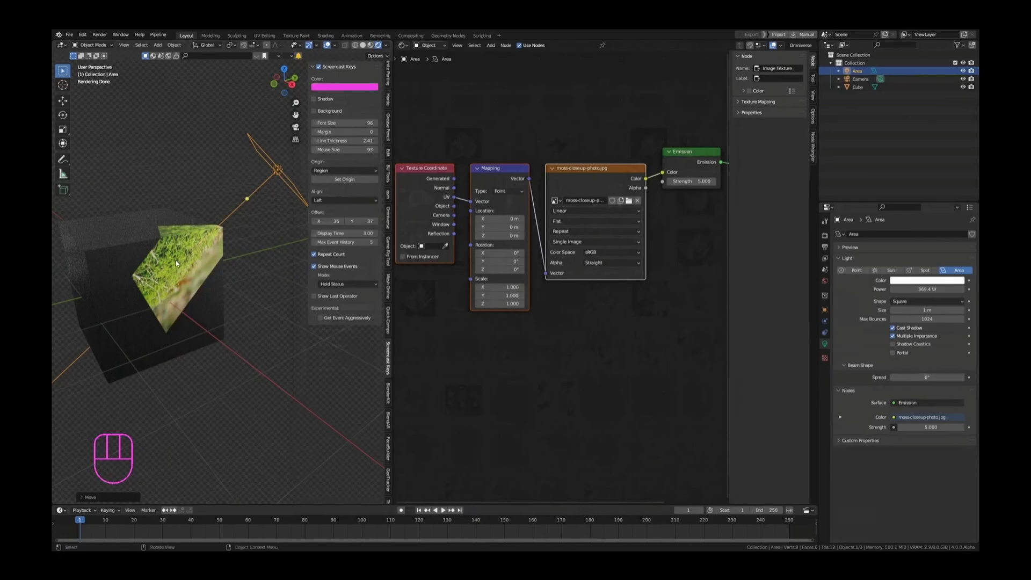
pyautogui.press('g')
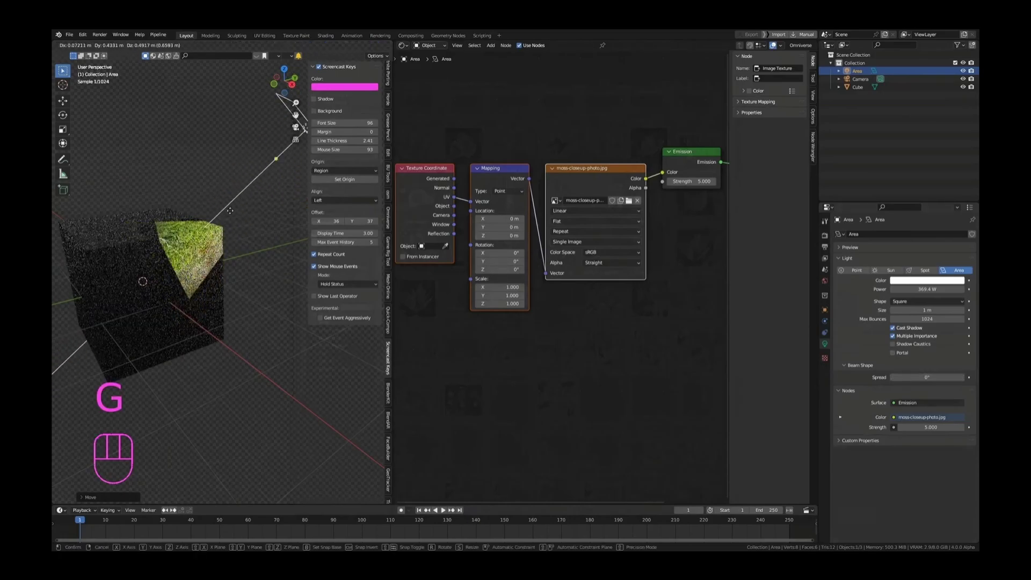
pyautogui.click(202, 239)
# - Widen the area light's beam spread to 7.4° and enlarge its size to 2.67 m
pyautogui.scroll(8, 202, 239)
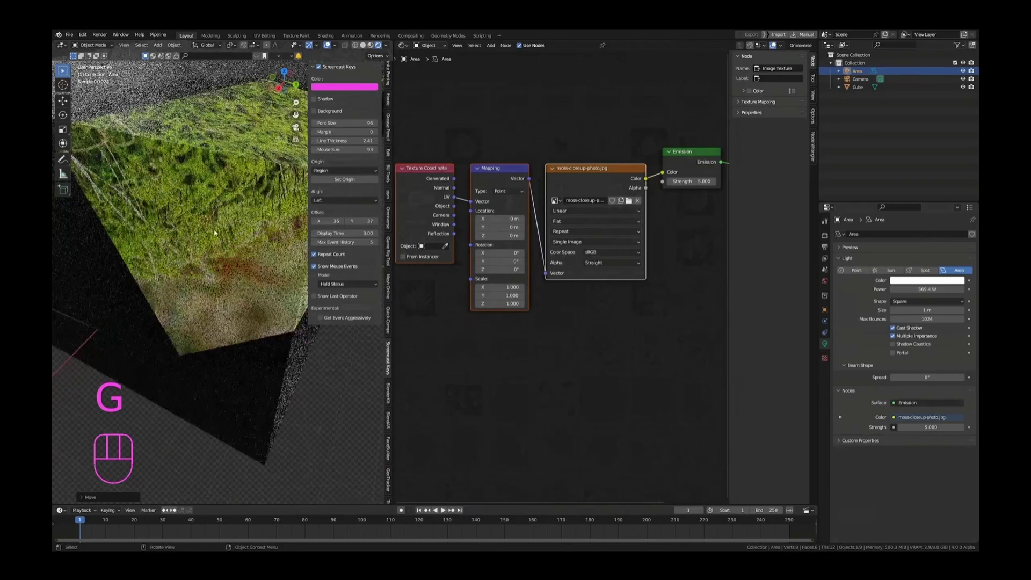
pyautogui.scroll(-5, 226, 232)
pyautogui.moveTo(225, 232); pyautogui.dragTo(204, 272, button='middle')
pyautogui.scroll(-2, 210, 249)
pyautogui.scroll(3, 209, 250)
pyautogui.scroll(-2, 206, 273)
pyautogui.keyDown('shift'); pyautogui.moveTo(265, 313); pyautogui.dragTo(228, 306, button='middle'); pyautogui.keyUp('shift')
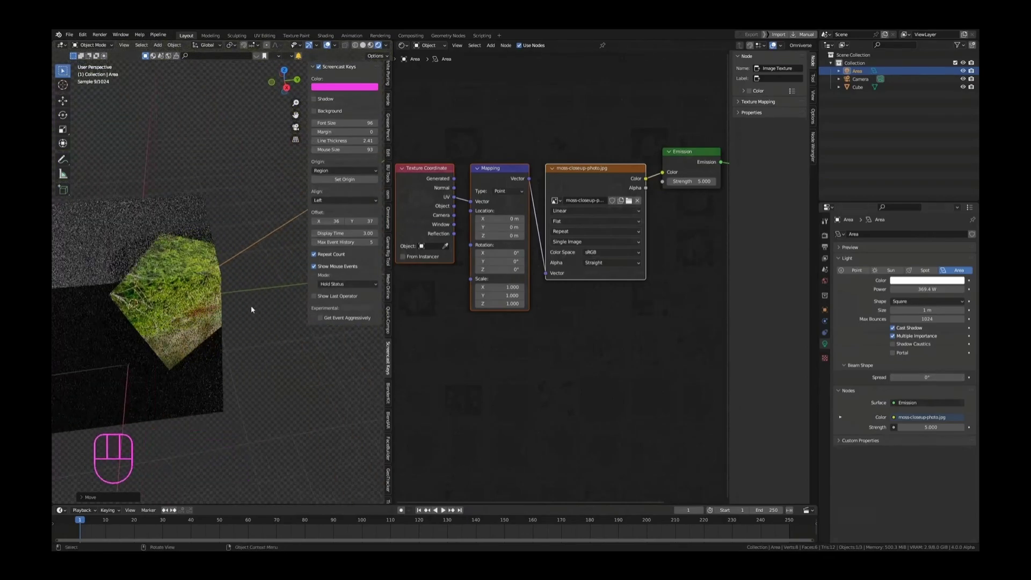
pyautogui.scroll(1, 229, 304)
pyautogui.moveTo(927, 377); pyautogui.dragTo(941, 377)
pyautogui.moveTo(927, 311); pyautogui.dragTo(953, 310)
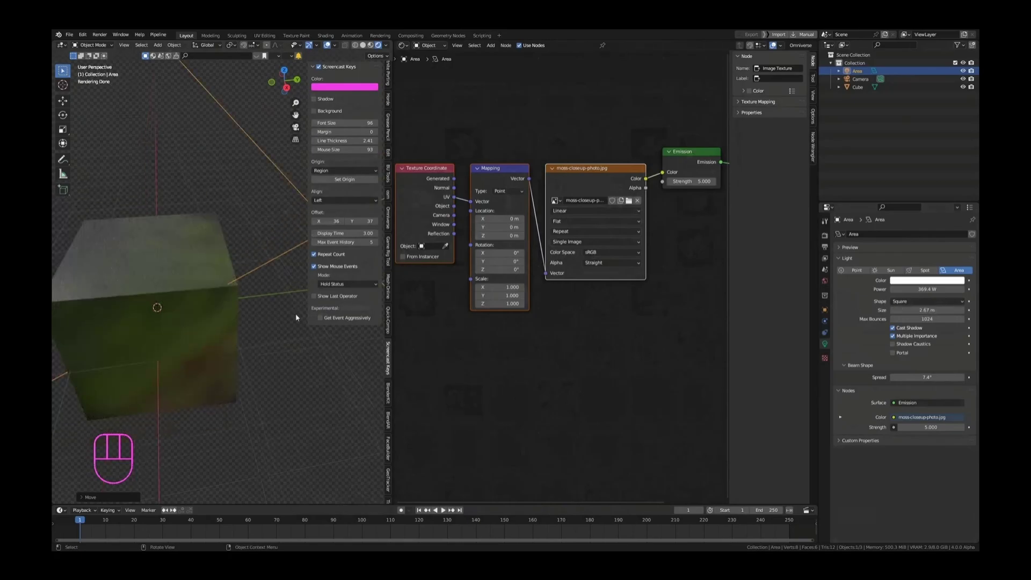
# - Set the area light's power to 1000 W
pyautogui.moveTo(299, 327); pyautogui.dragTo(247, 306, button='middle')
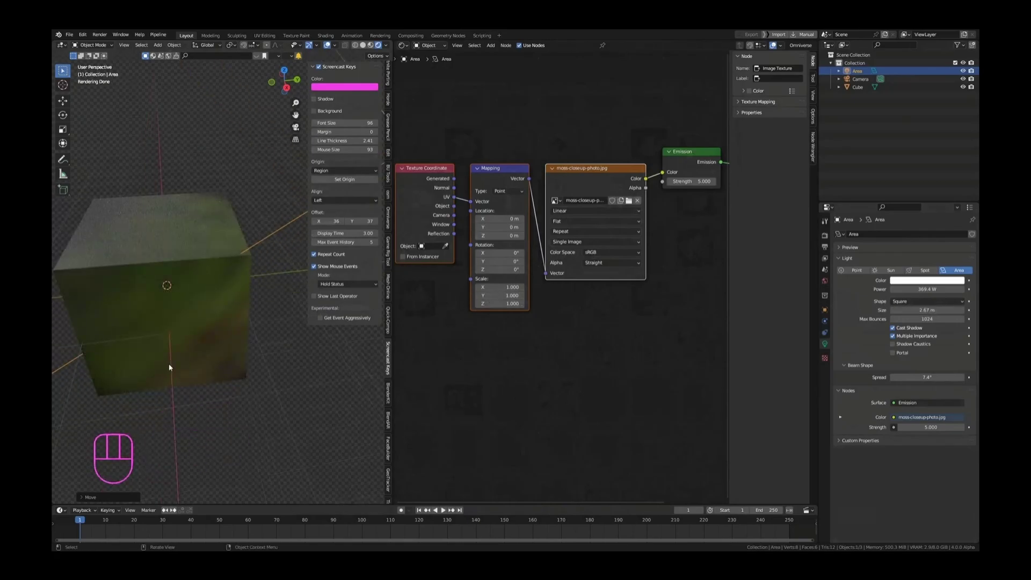
pyautogui.moveTo(244, 292); pyautogui.dragTo(279, 290, button='middle')
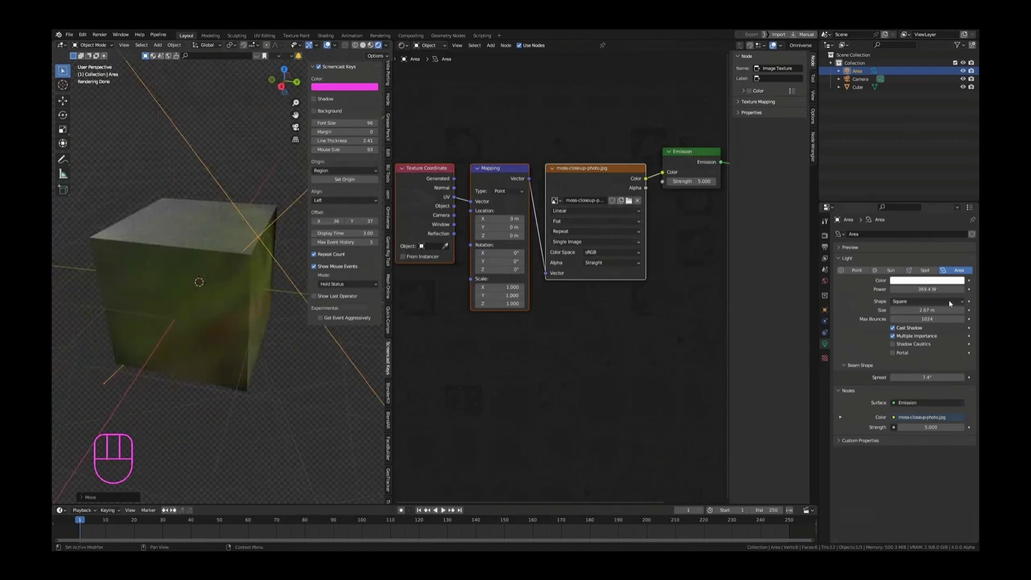
pyautogui.click(931, 289)
pyautogui.write('100')
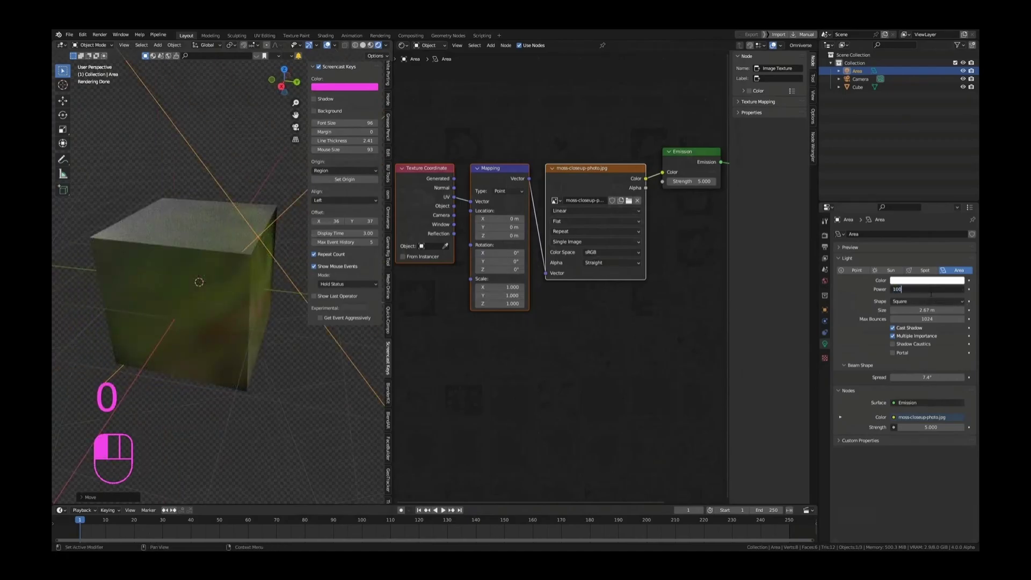
pyautogui.press('Return')
pyautogui.click(940, 292)
pyautogui.write('1000')
pyautogui.press('Return')
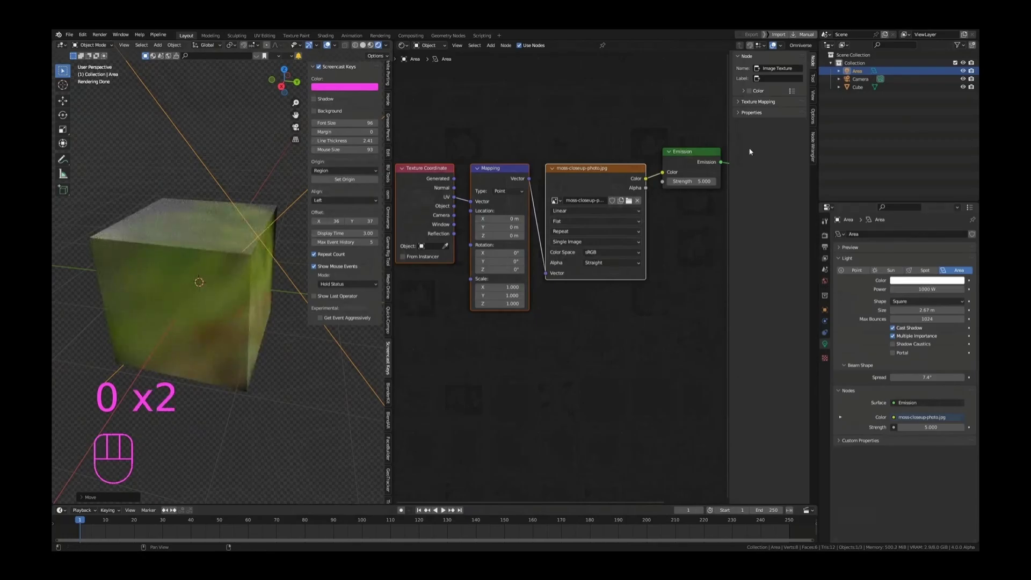
# - Try an Emission strength of 9.500 on the area light and undo it
pyautogui.moveTo(696, 182); pyautogui.dragTo(721, 181)
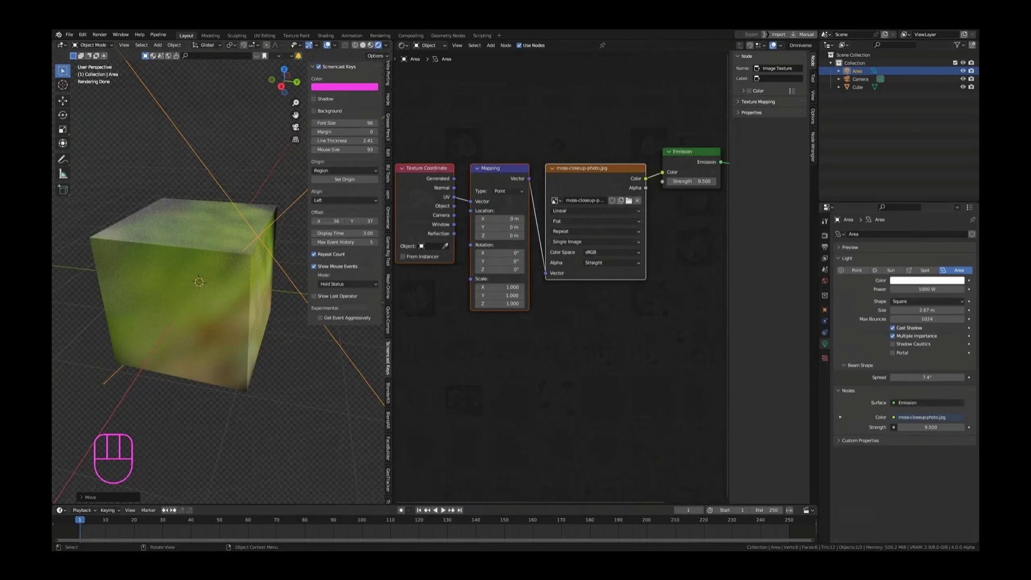
pyautogui.hotkey('ctrl', 'z')
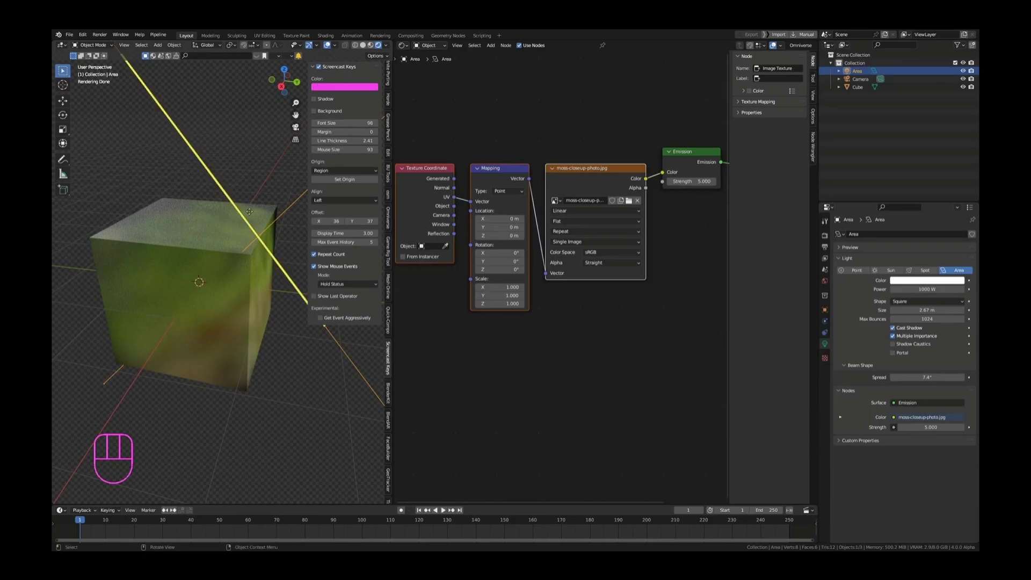
# - Replace the area light's image texture with 9.jpg and inspect its projection on the cube
pyautogui.scroll(-4, 256, 177)
pyautogui.moveTo(199, 226)
pyautogui.mouseDown(button='middle')
pyautogui.moveTo(229, 225)
pyautogui.moveTo(210, 225)
pyautogui.mouseUp(button='middle')
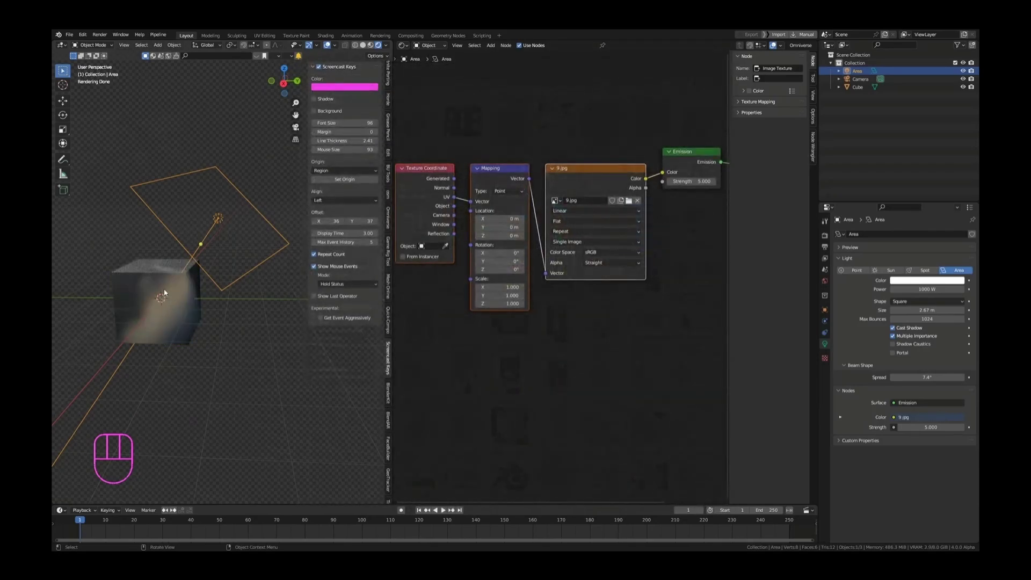
pyautogui.scroll(3, 181, 278)
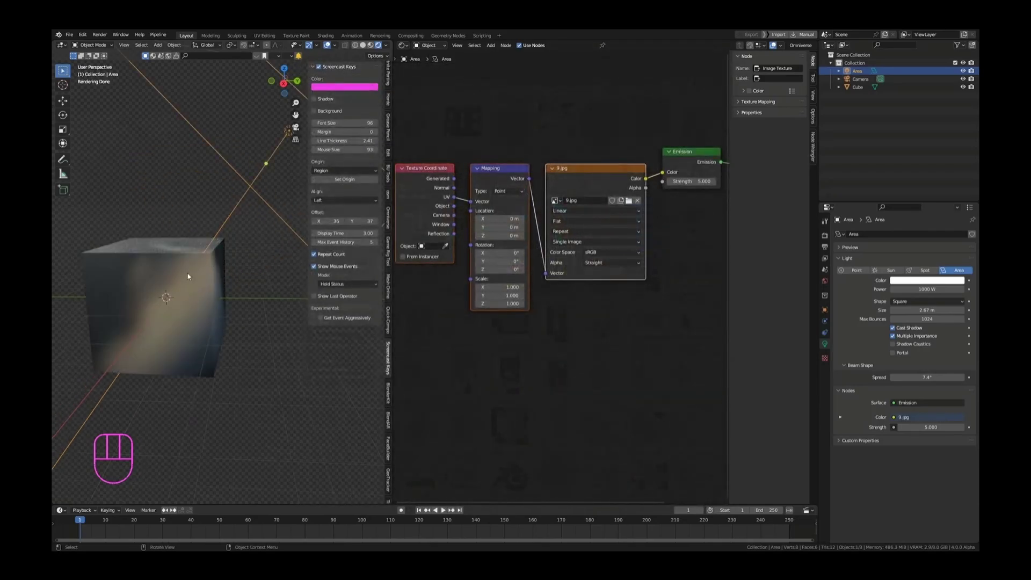
pyautogui.scroll(-4, 181, 287)
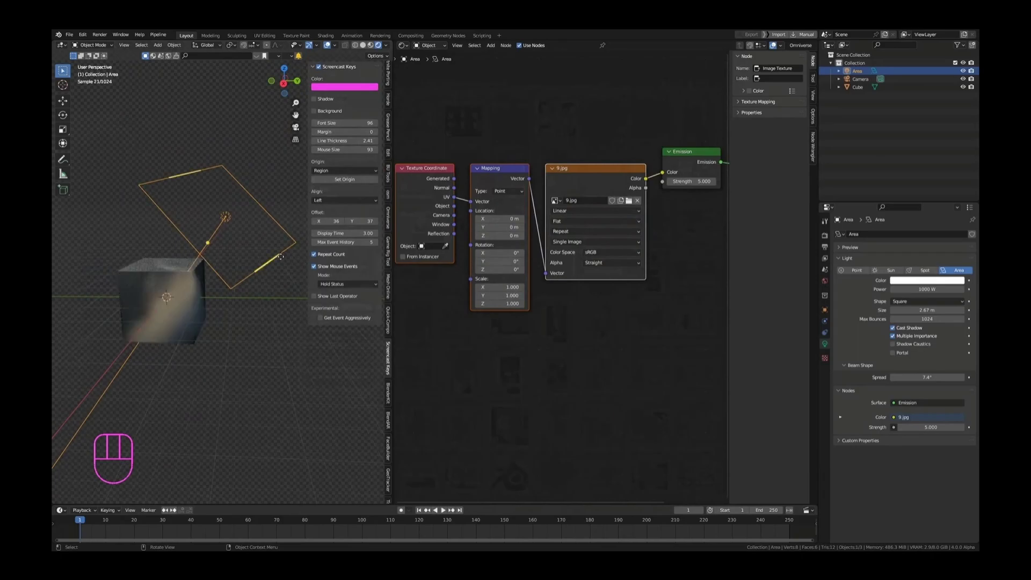
# - Widen the area light's beam spread to 33.9° and move the light farther up and away from the cube
pyautogui.moveTo(932, 378); pyautogui.dragTo(956, 378)
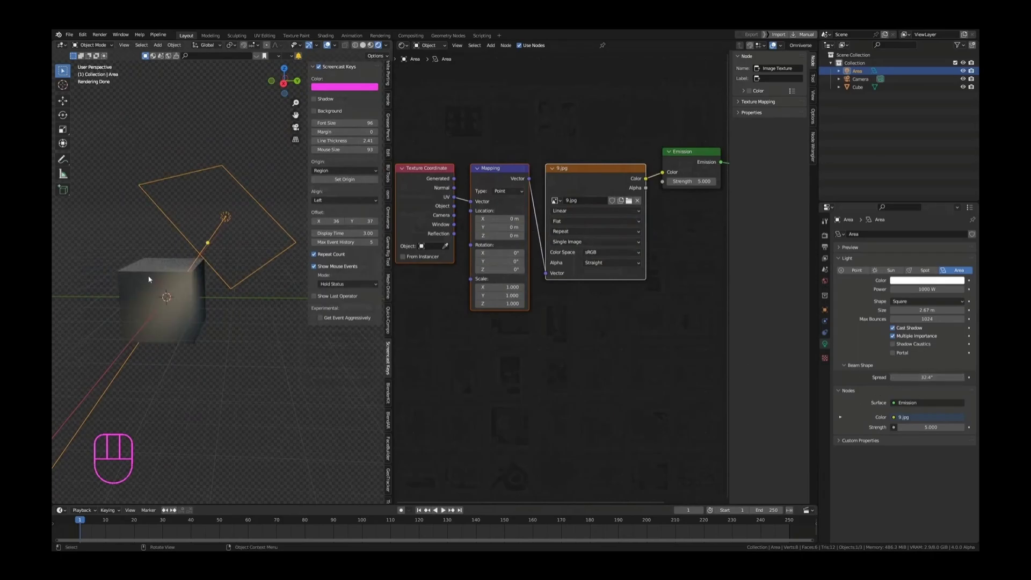
pyautogui.scroll(2, 180, 286)
pyautogui.press('g')
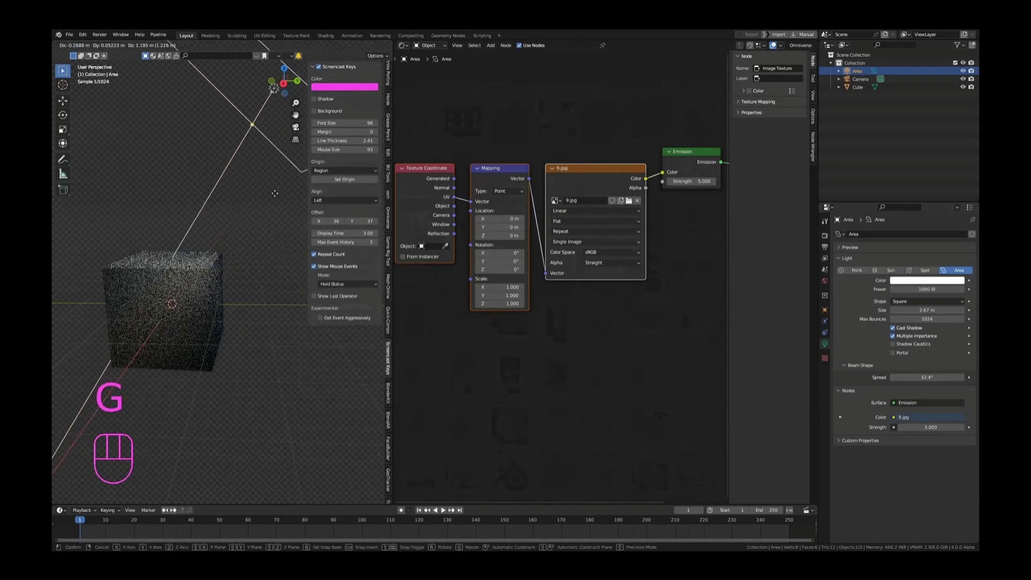
pyautogui.click(249, 263)
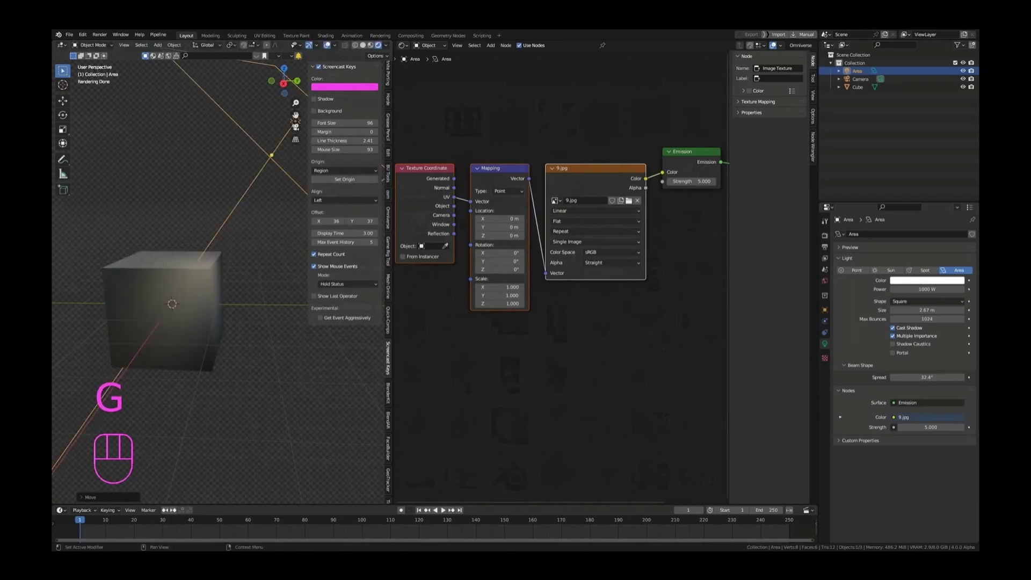
pyautogui.moveTo(927, 377)
pyautogui.mouseDown()
pyautogui.moveTo(910, 377)
pyautogui.moveTo(934, 377)
pyautogui.mouseUp()
pyautogui.moveTo(158, 243); pyautogui.dragTo(176, 226, button='middle')
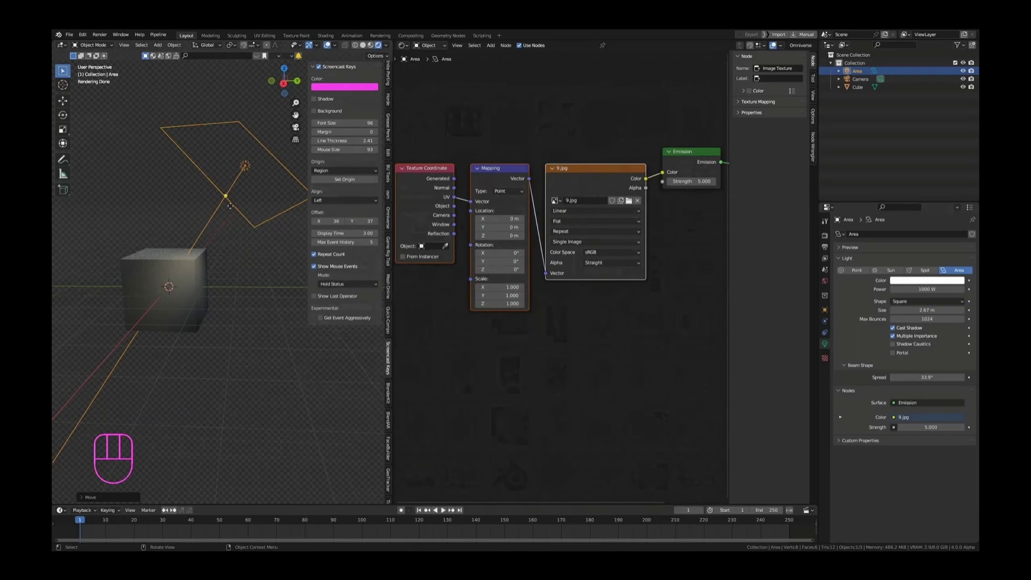
pyautogui.moveTo(184, 223); pyautogui.dragTo(253, 192, button='middle')
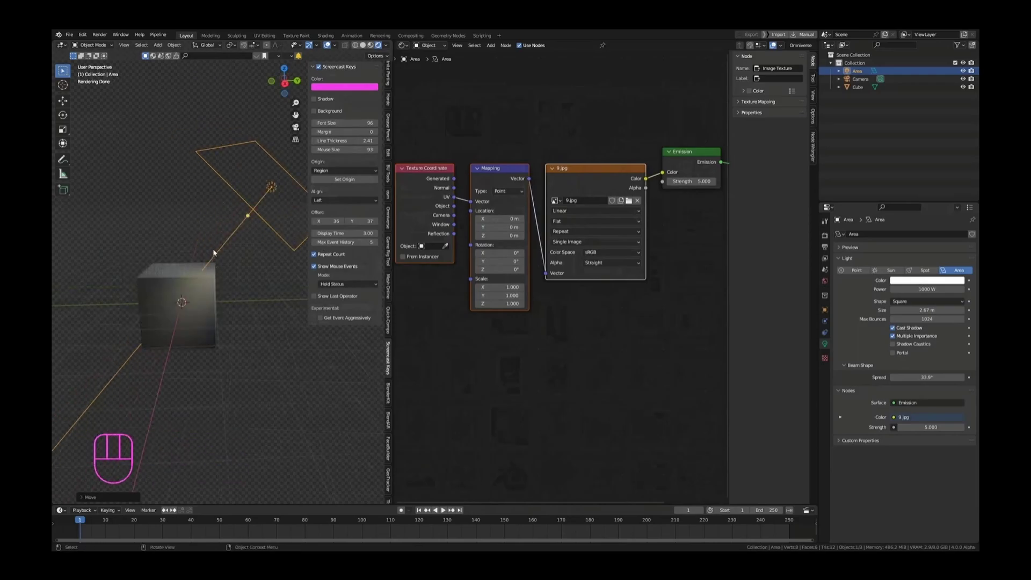
pyautogui.moveTo(211, 256); pyautogui.dragTo(224, 238, button='middle')
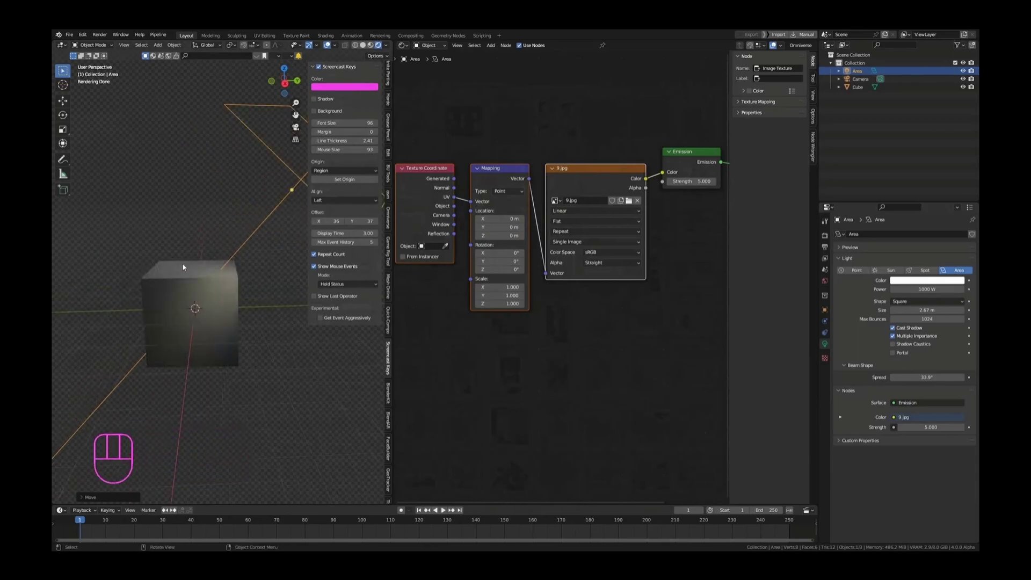
pyautogui.scroll(-5, 584, 178)
pyautogui.scroll(3, 553, 202)
pyautogui.moveTo(586, 221); pyautogui.dragTo(561, 247, button='middle')
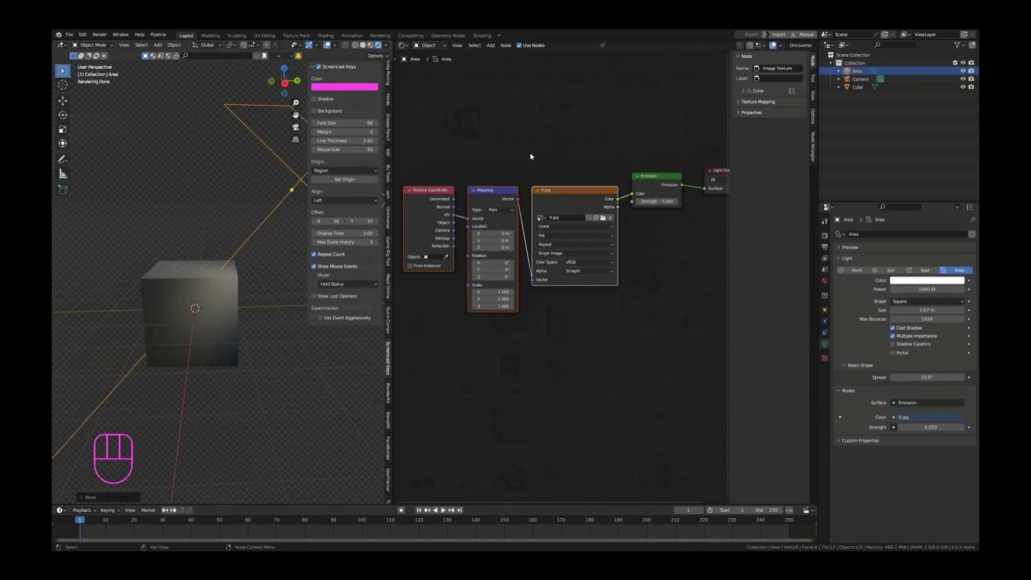
pyautogui.scroll(-1, 524, 154)
pyautogui.scroll(1, 588, 176)
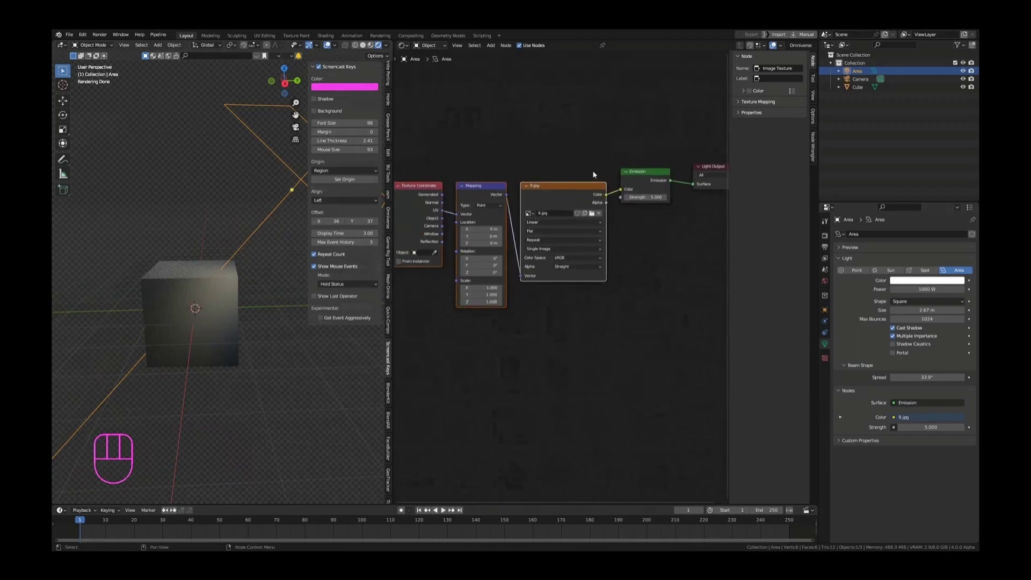
pyautogui.hotkey('shift', 'a')
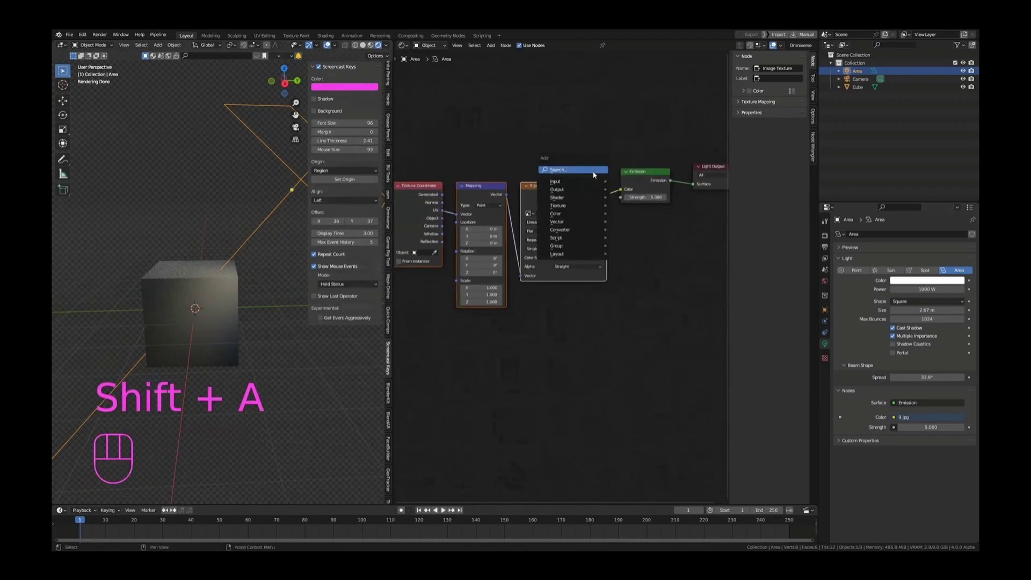
pyautogui.click(595, 170)
pyautogui.press('Escape')
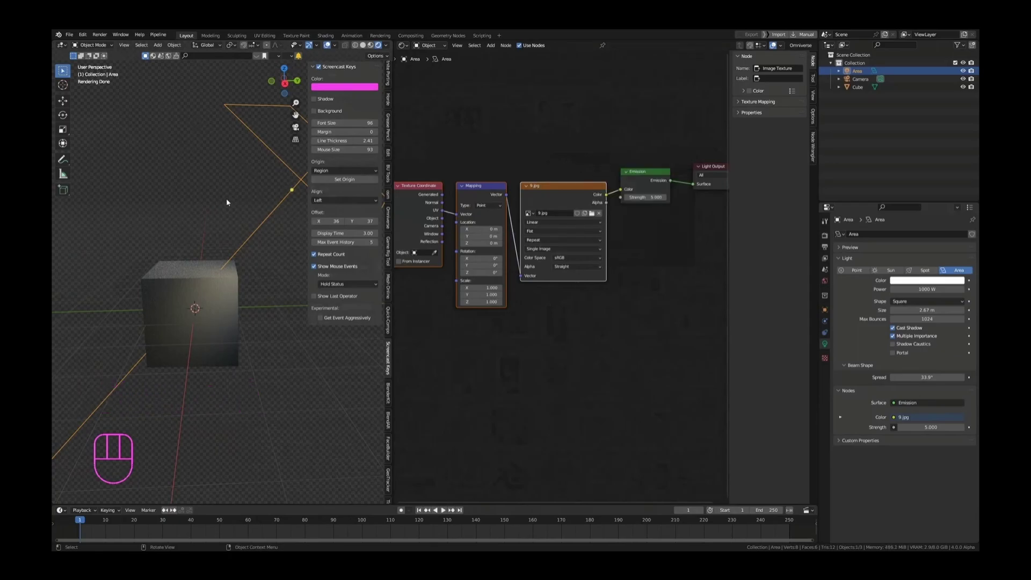